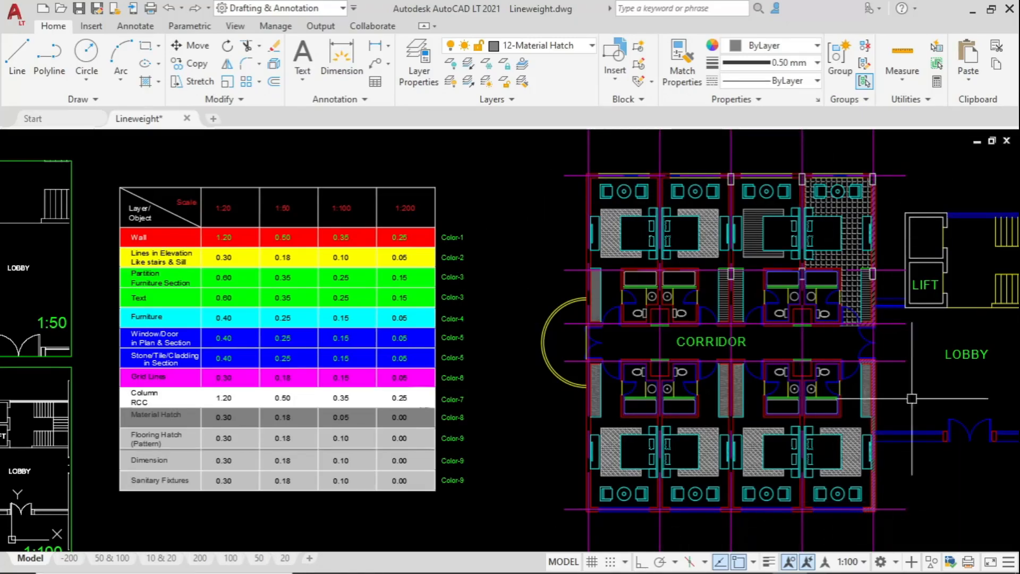
- Examine the coloured floor plan's walls, furniture, sanitary fixtures and CORRIDOR text to identify the layers they are on
scroll(713, 211, "up", 1)
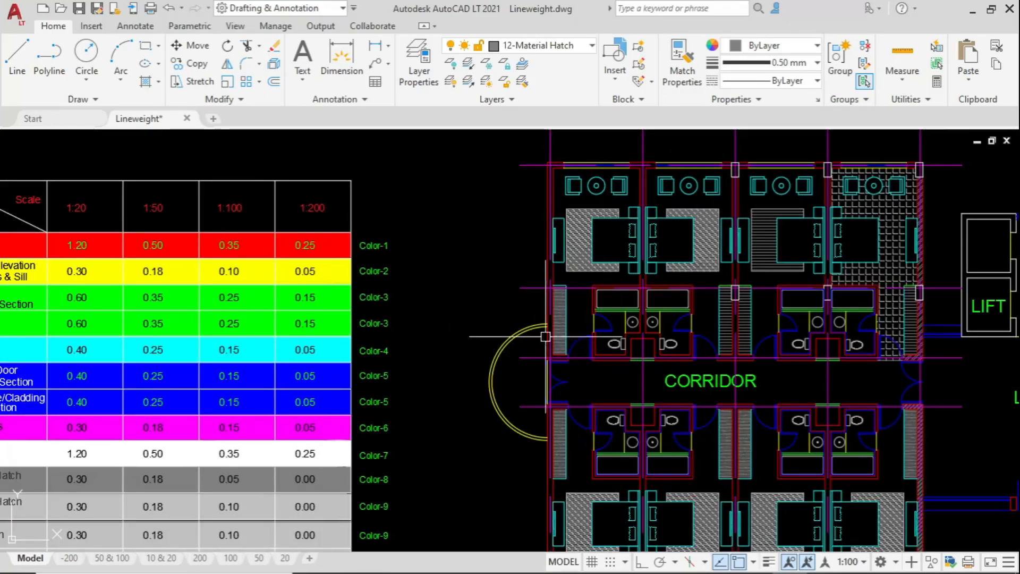
scroll(736, 180, "up", 2)
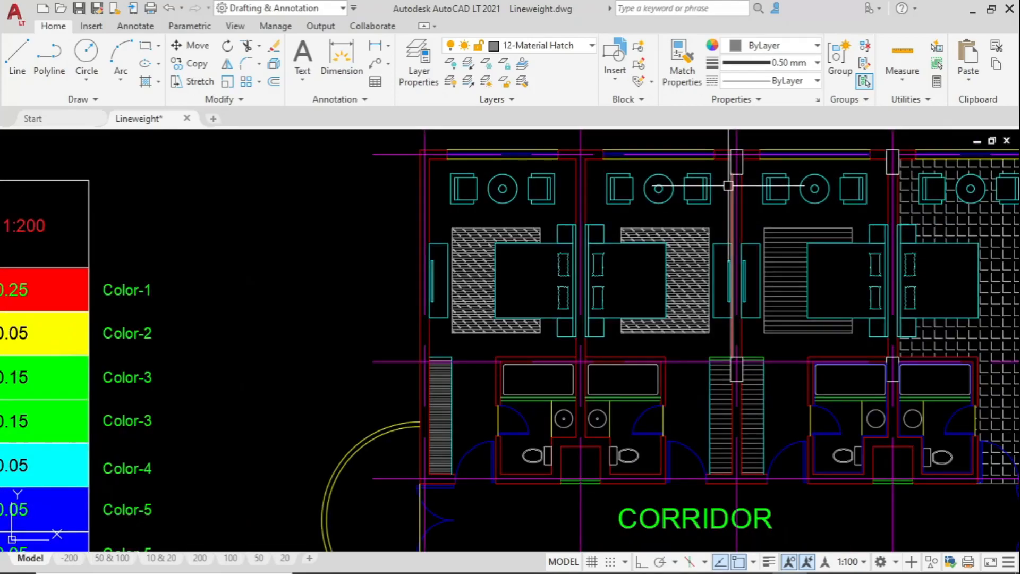
mouse_move(728, 185)
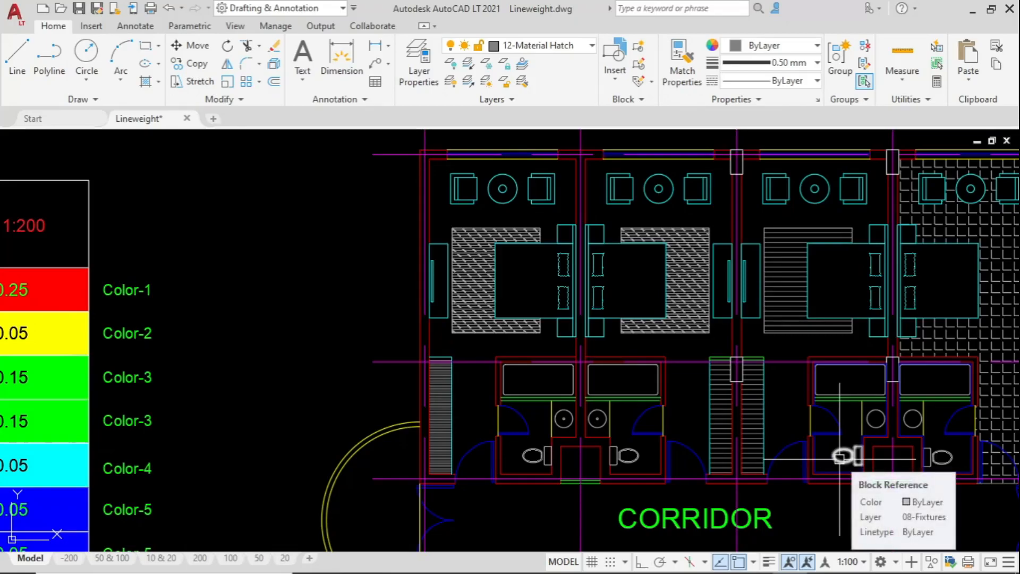
mouse_move(809, 173)
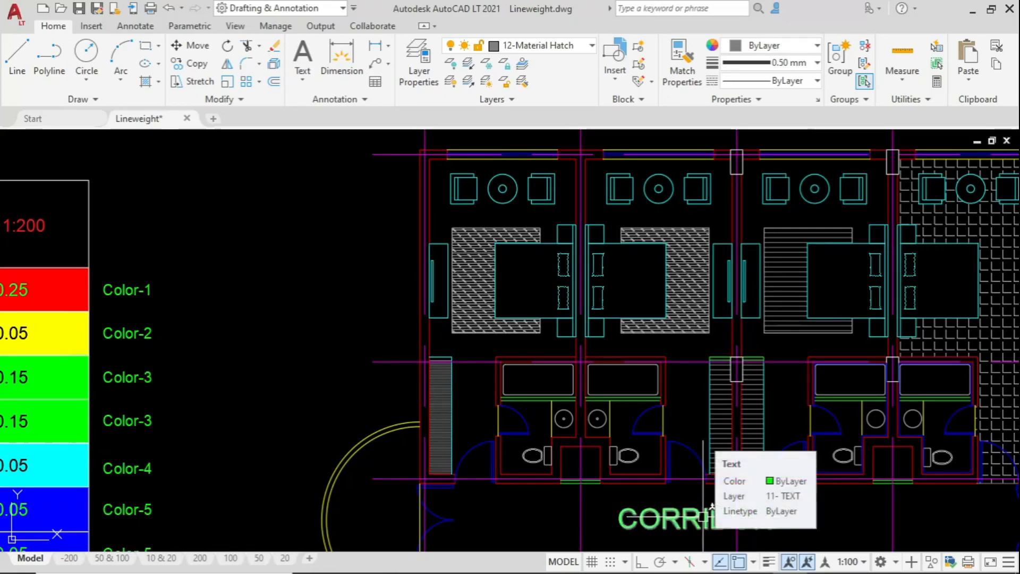
mouse_move(768, 453)
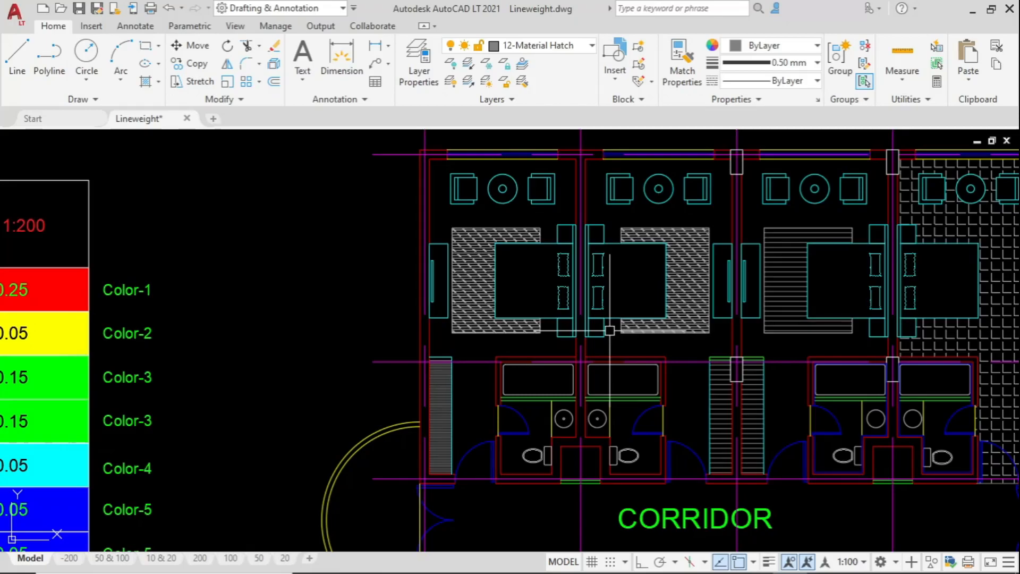
- Review the names, colours and lineweights of all layers in the Layer Properties Manager
scroll(843, 309, "down", 3)
mouse_move(842, 309)
middle_mouse_down()
mouse_move(897, 296)
mouse_move(976, 323)
middle_mouse_up()
scroll(781, 240, "up", 2)
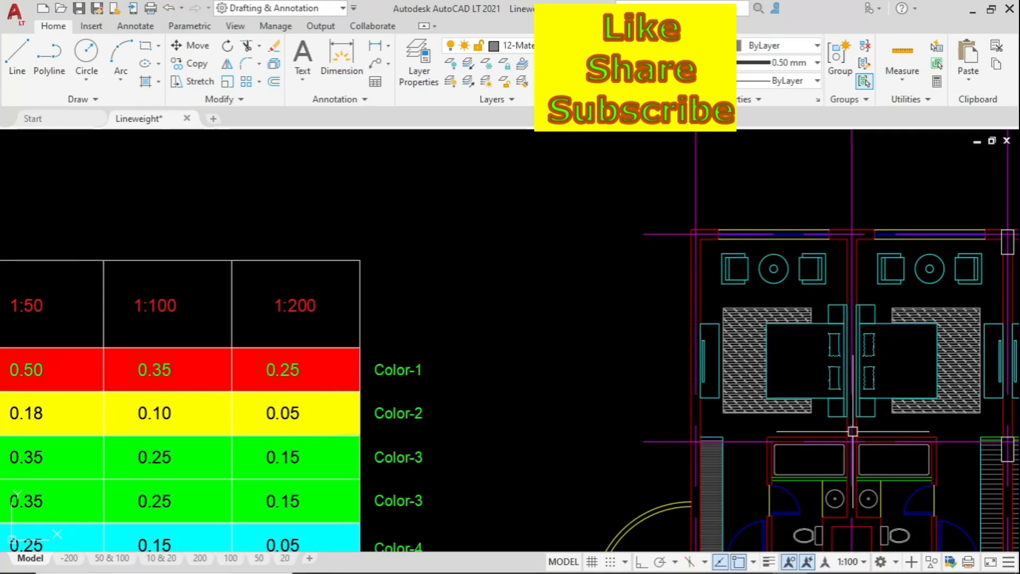
left_click(417, 63)
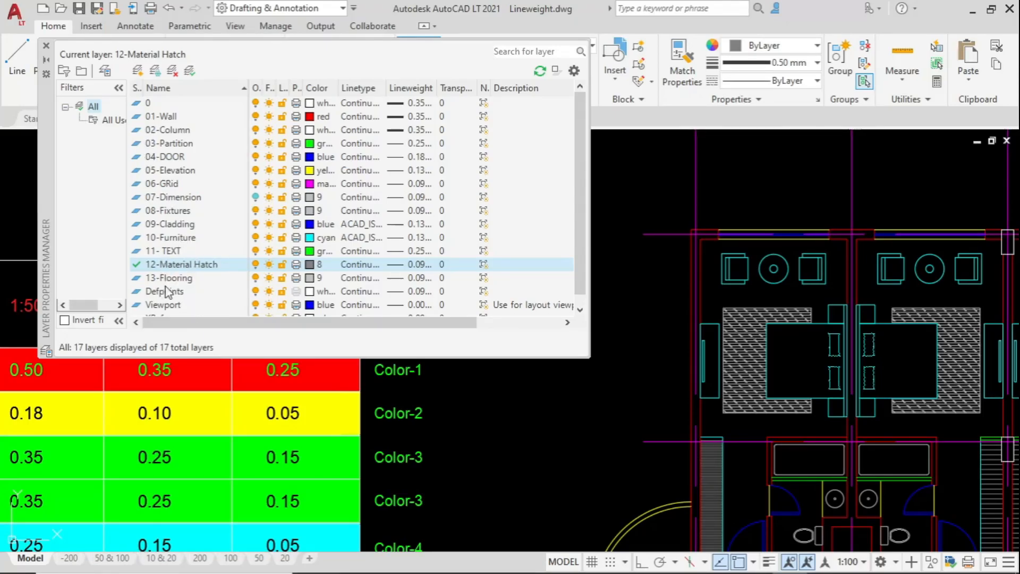
left_click(47, 47)
- Examine the lineweight table row by row, from Wall down to the hatch, Dimension and Sanitary Fixtures entries
scroll(270, 271, "down", 3)
middle_click_drag(269, 271, 638, 150)
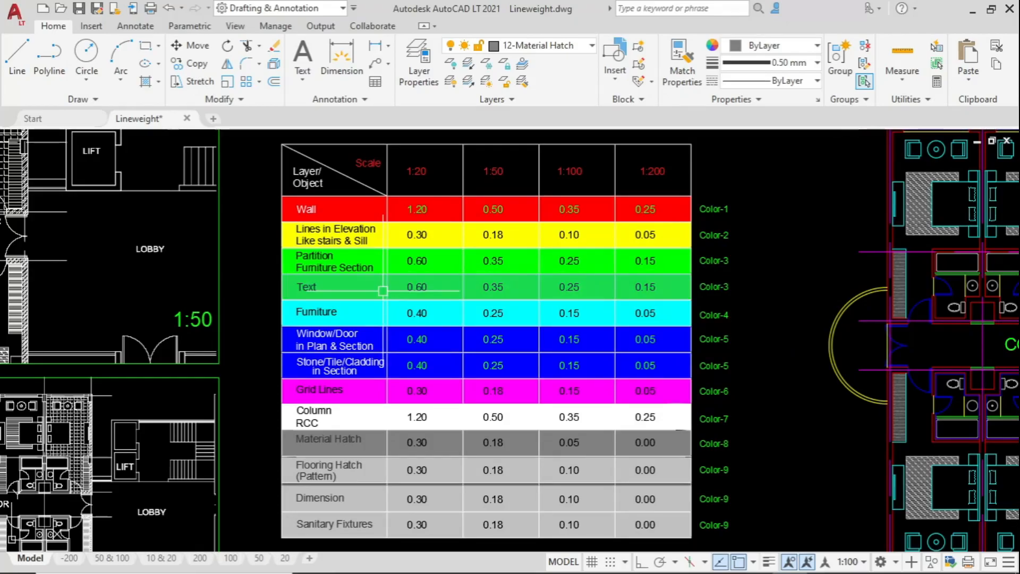
mouse_move(673, 289)
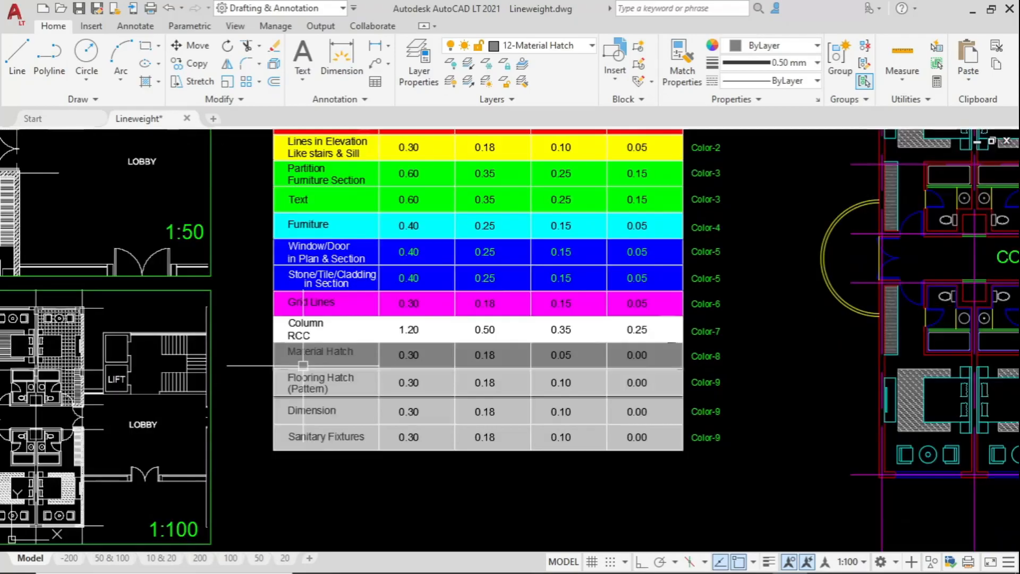
middle_click_drag(317, 420, 309, 332)
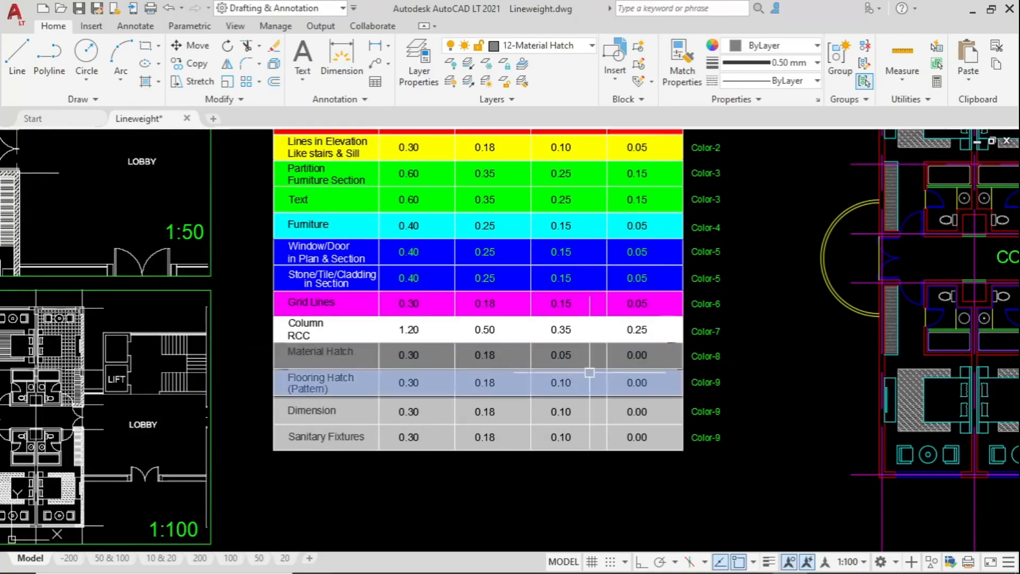
mouse_move(652, 361)
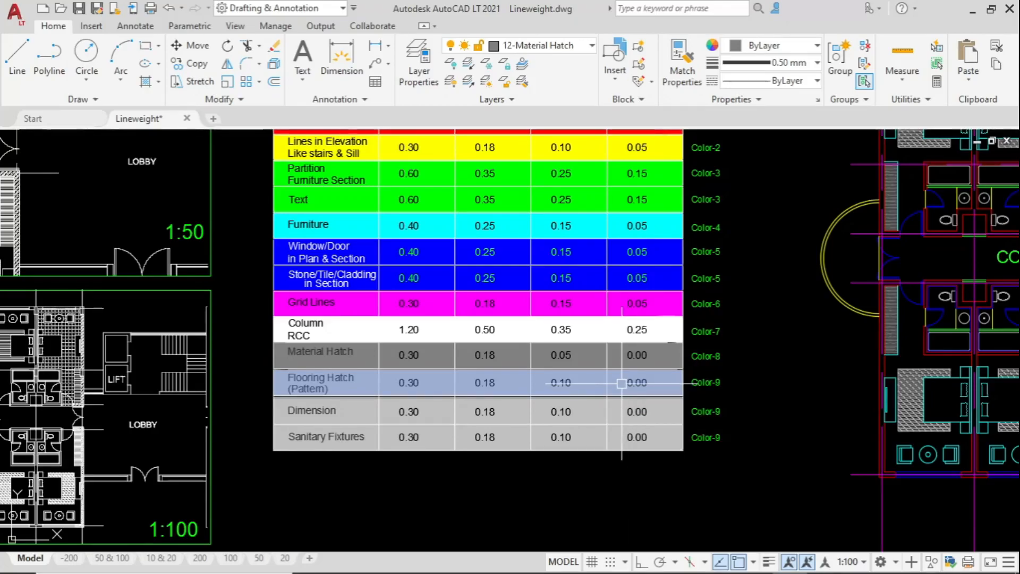
mouse_move(621, 383)
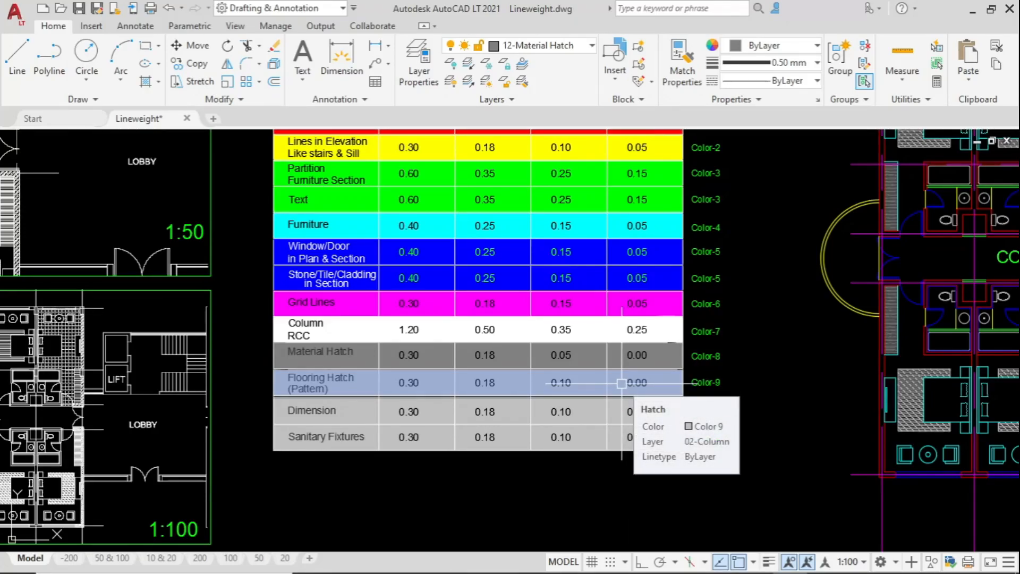
mouse_move(324, 383)
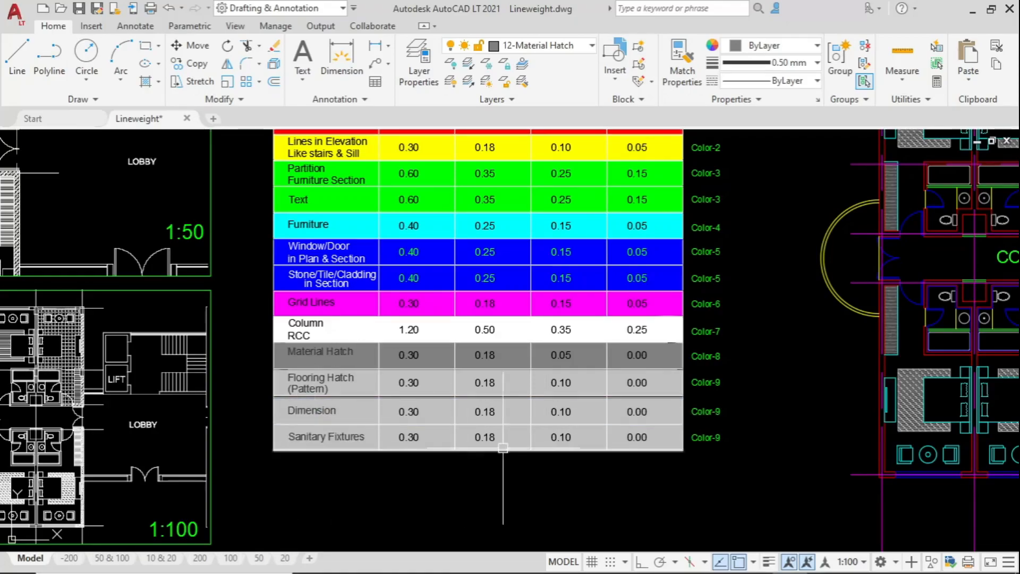
mouse_move(325, 438)
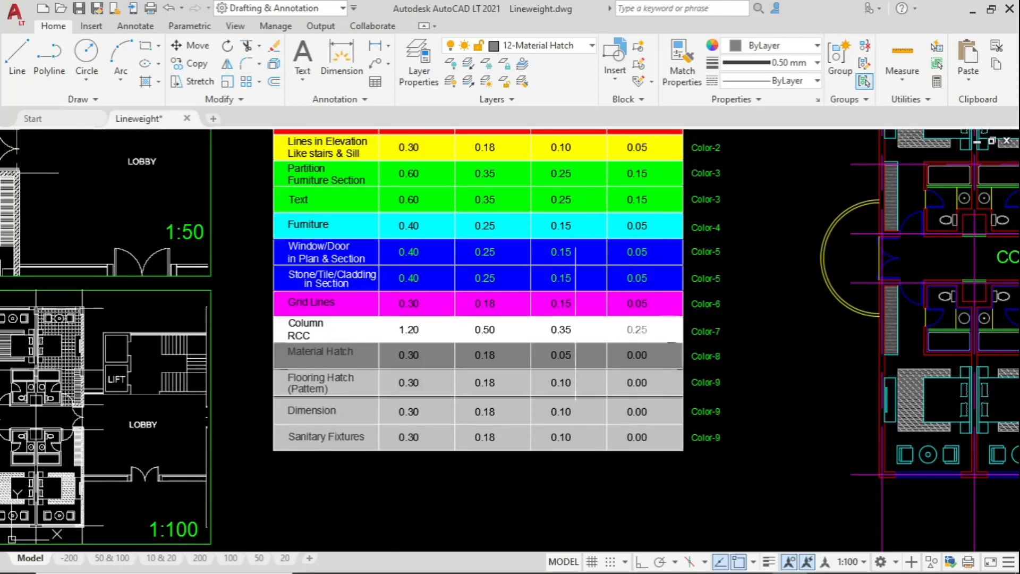
- Compare the lineweights assigned to each layer across the table's 1:20, 1:50, 1:100 and 1:200 scale columns
middle_click_drag(365, 407, 414, 442)
middle_click_drag(456, 172, 479, 358)
scroll(479, 359, "up", 2)
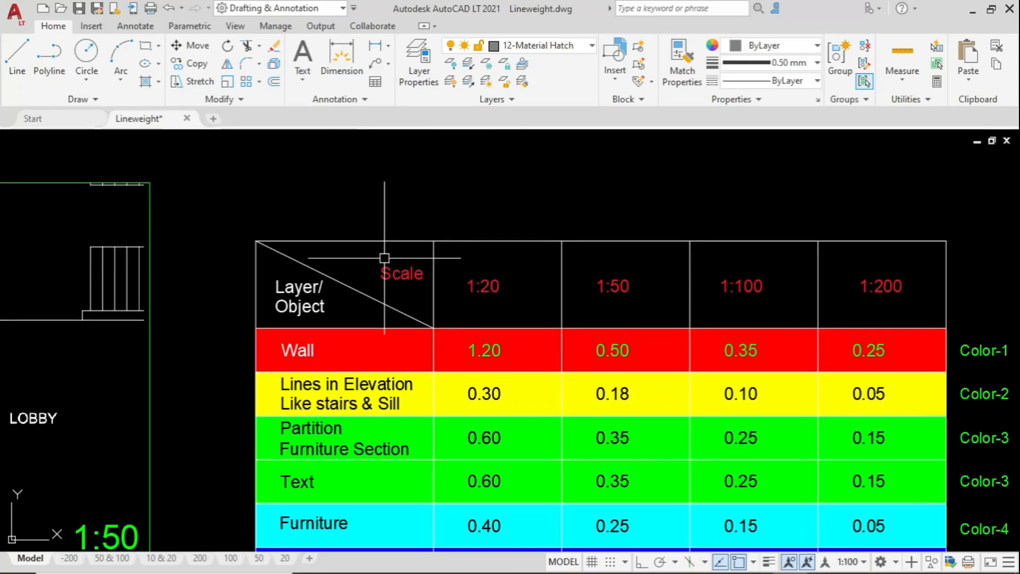
middle_click_drag(509, 291, 485, 266)
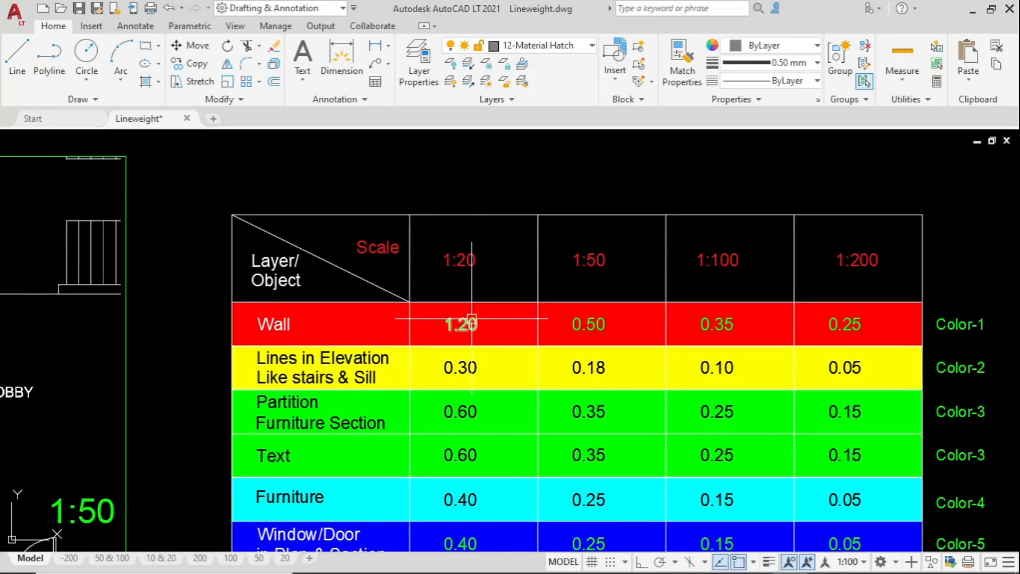
middle_click_drag(478, 319, 484, 245)
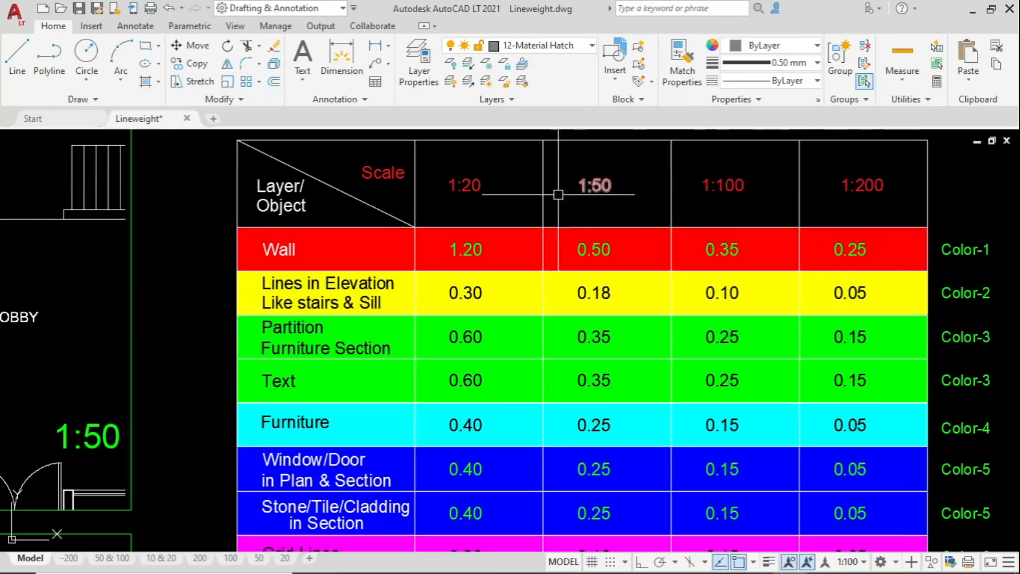
middle_click_drag(482, 198, 362, 131)
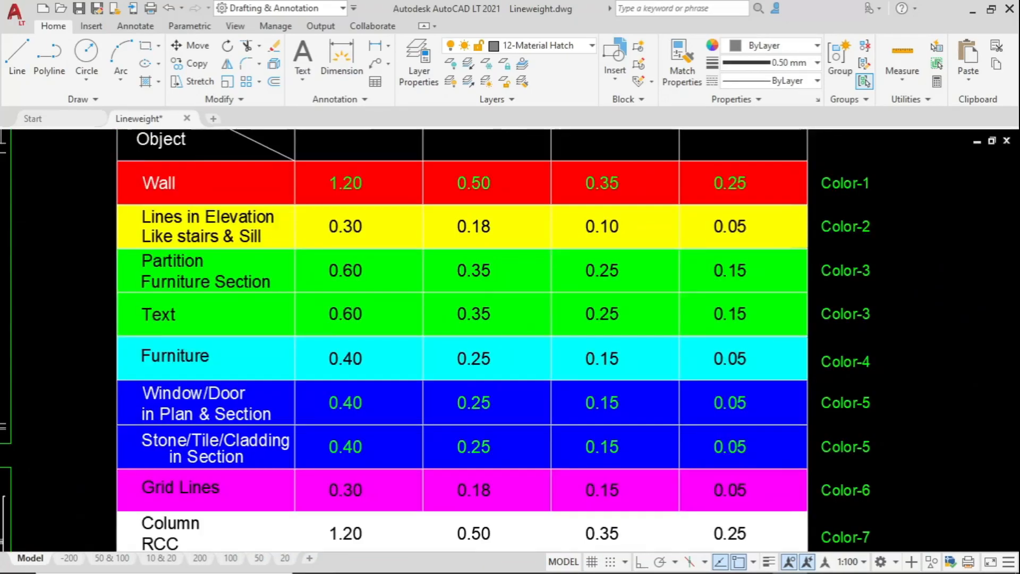
middle_click_drag(891, 468, 911, 276)
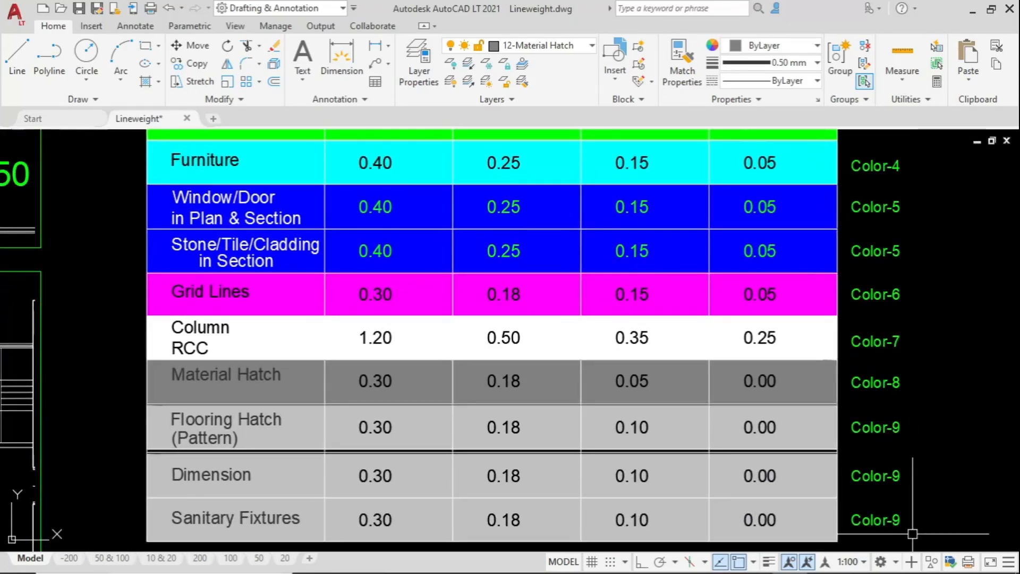
- Check the table's Color-1 to Color-9 labels against its rows and the coloured floor plan beside it
scroll(776, 369, "down", 3)
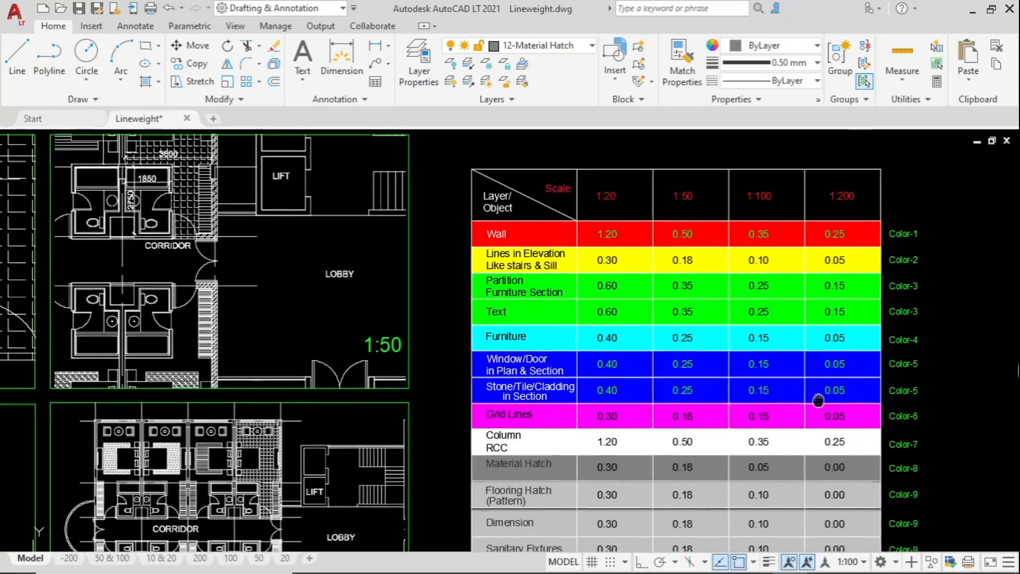
middle_click_drag(817, 398, 820, 367)
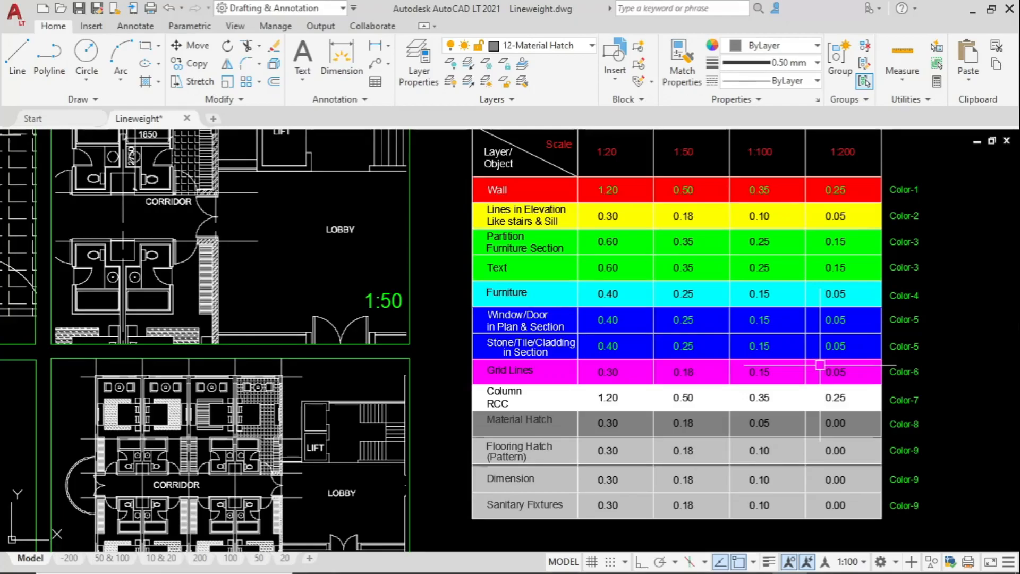
mouse_move(707, 326)
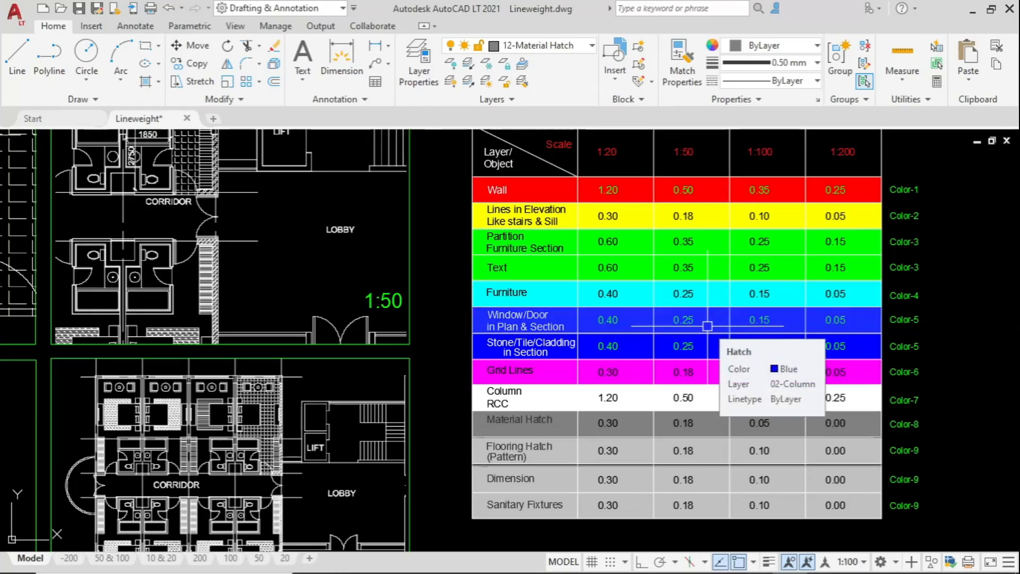
middle_click_drag(676, 308, 625, 305)
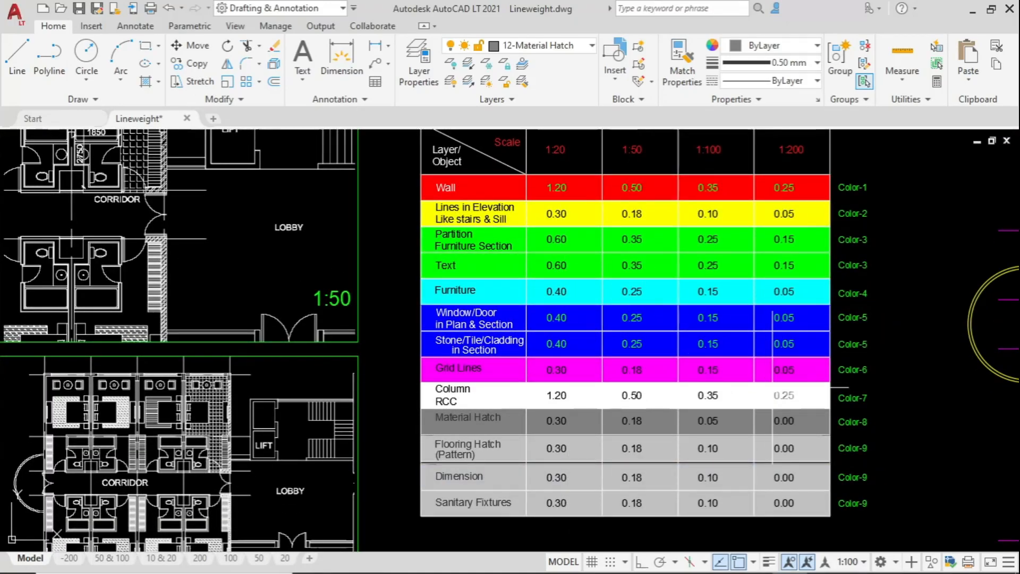
scroll(772, 387, "down", 1)
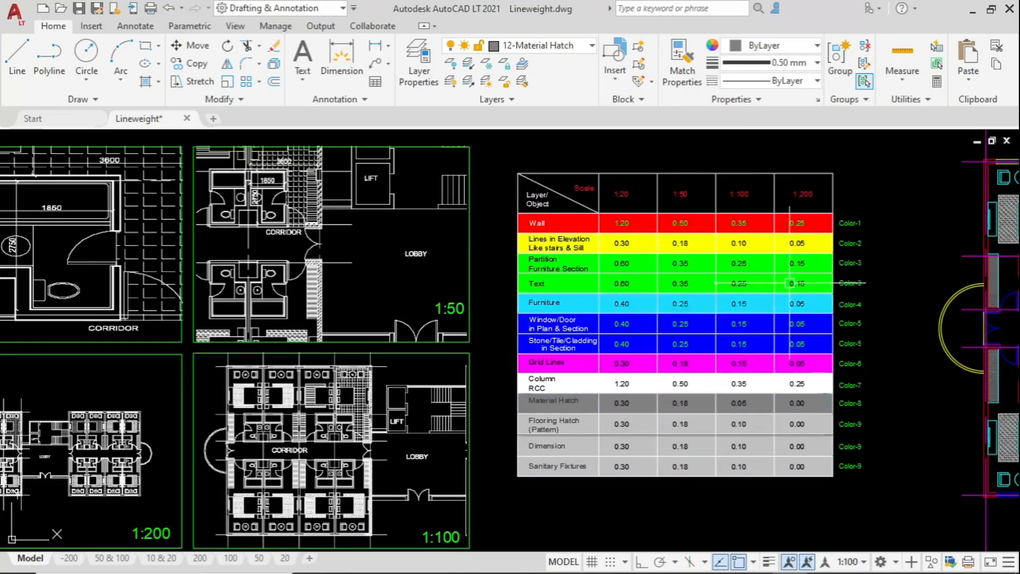
middle_click_drag(898, 397, 542, 386)
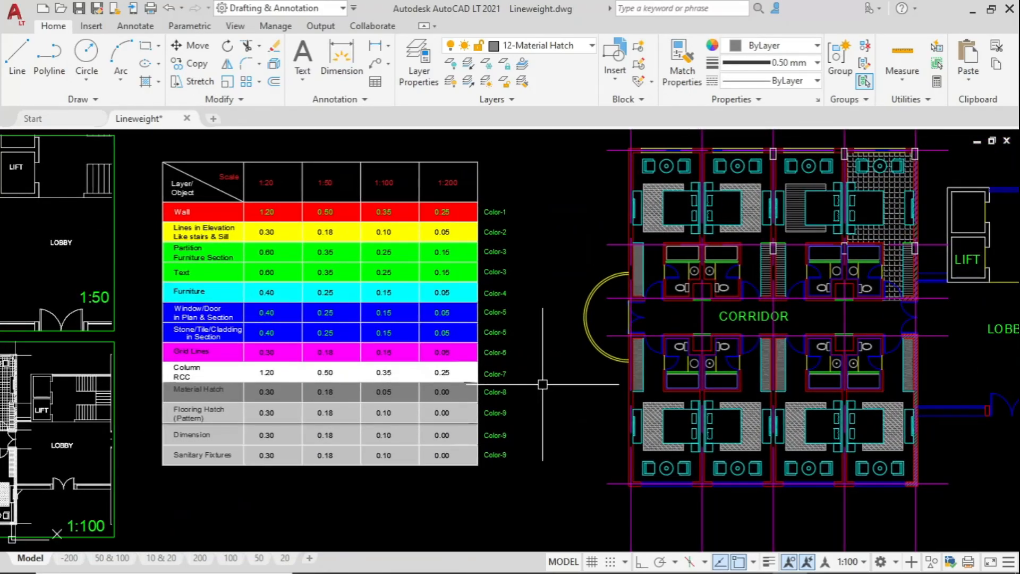
- Compare the four framed plan samples at scales 1:20, 1:50, 1:100 and 1:200
scroll(839, 314, "down", 2)
middle_click_drag(106, 318, 329, 324)
scroll(330, 323, "up", 2)
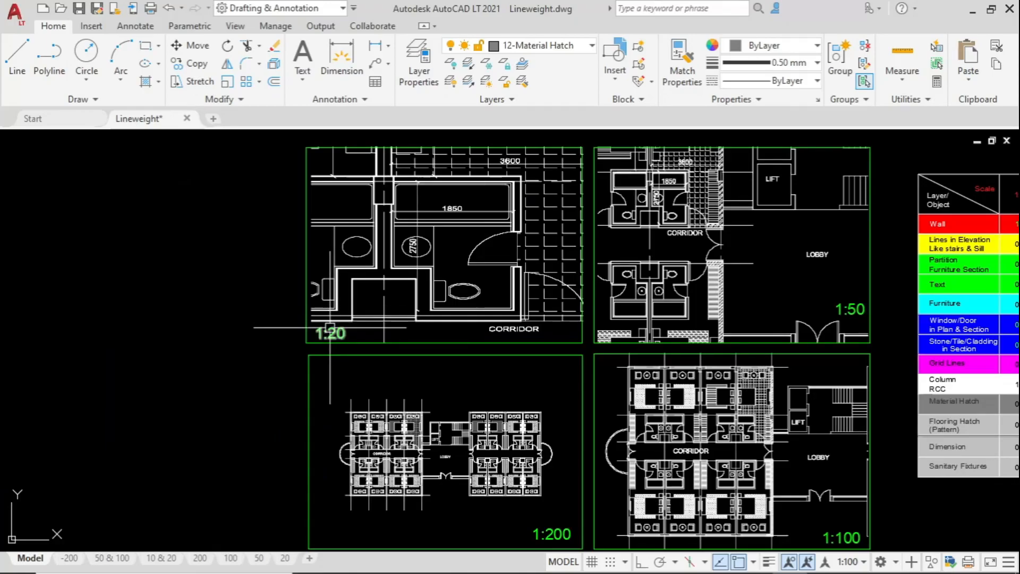
middle_click_drag(857, 493, 822, 389)
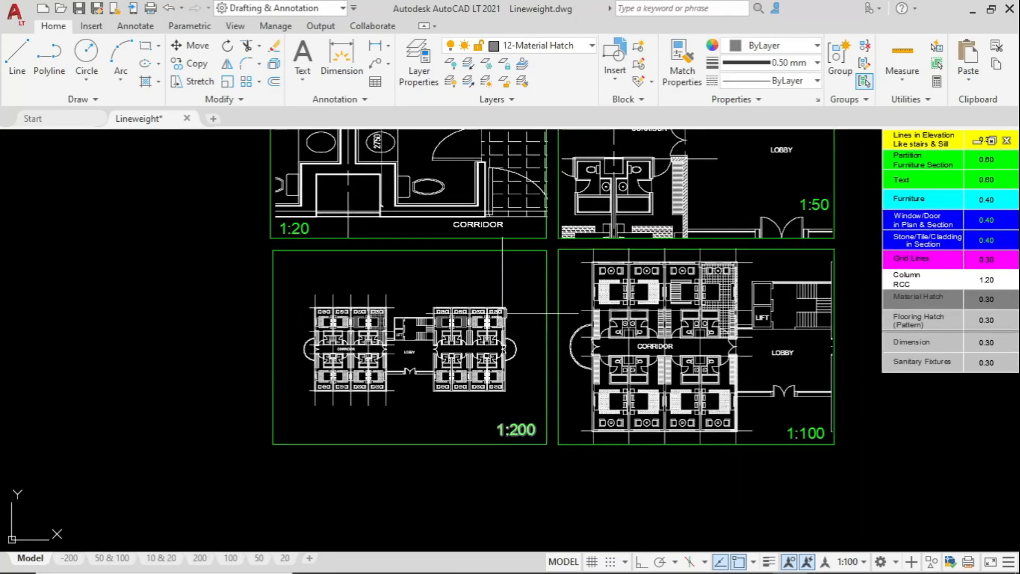
scroll(584, 239, "up", 2)
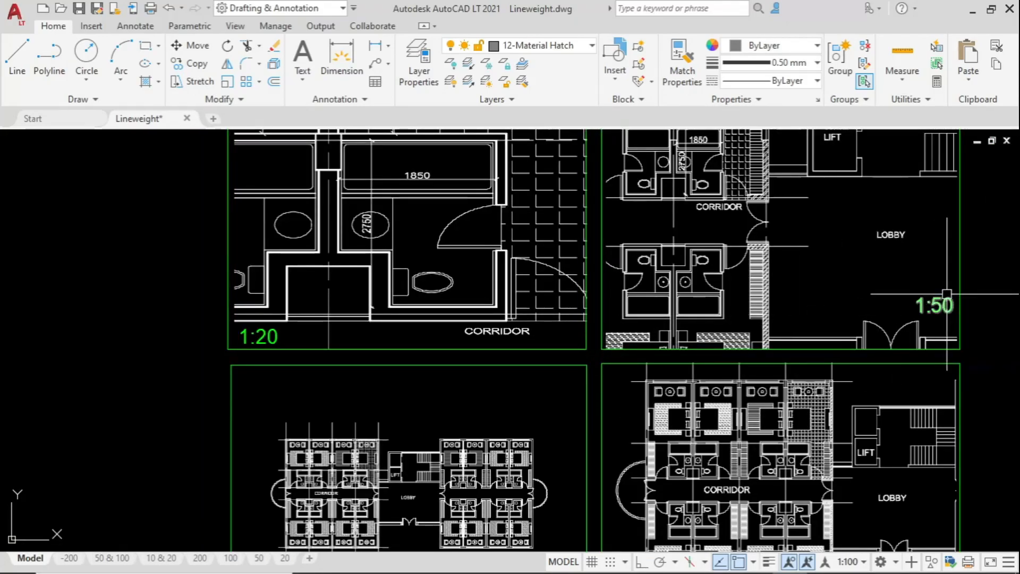
- Inspect the line thicknesses of the hatched wall and column in the 1:50 plan sample up close
scroll(937, 304, "up", 1)
scroll(713, 324, "up", 4)
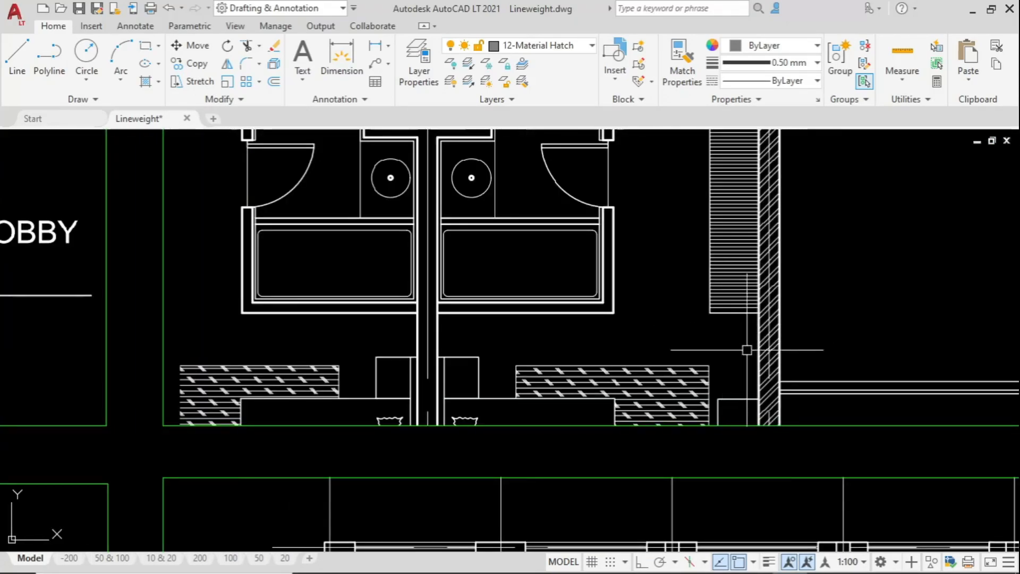
scroll(751, 345, "up", 3)
scroll(765, 329, "down", 3)
scroll(772, 204, "down", 5)
mouse_move(728, 329)
middle_mouse_down()
mouse_move(658, 429)
mouse_move(635, 442)
mouse_move(836, 368)
middle_mouse_up()
scroll(669, 283, "up", 6)
scroll(668, 283, "up", 3)
scroll(652, 261, "up", 1)
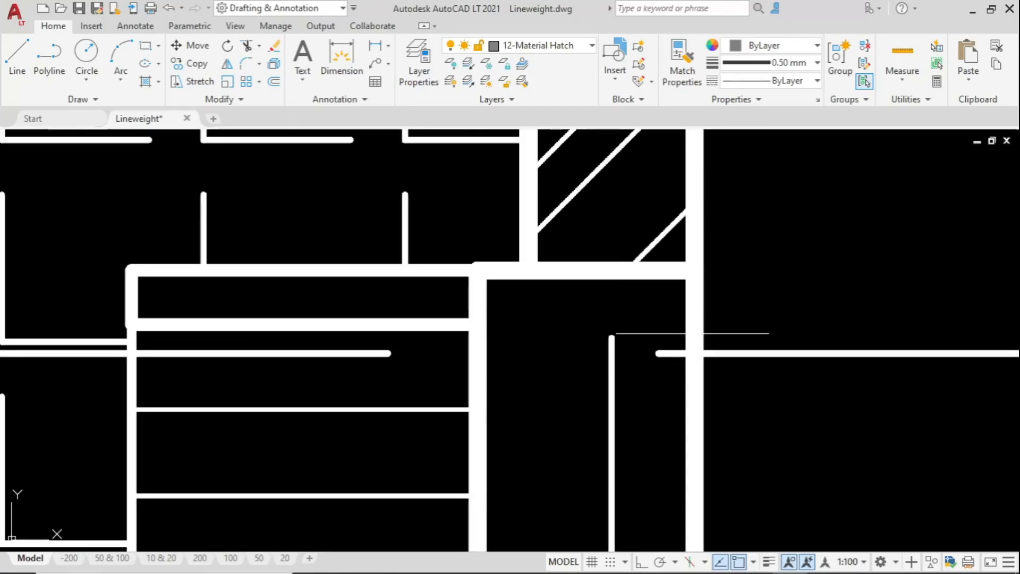
- Inspect how wall, door, fixture, flooring and dimension lines differ in thickness around the 1:50 sample's bathrooms
scroll(765, 268, "down", 5)
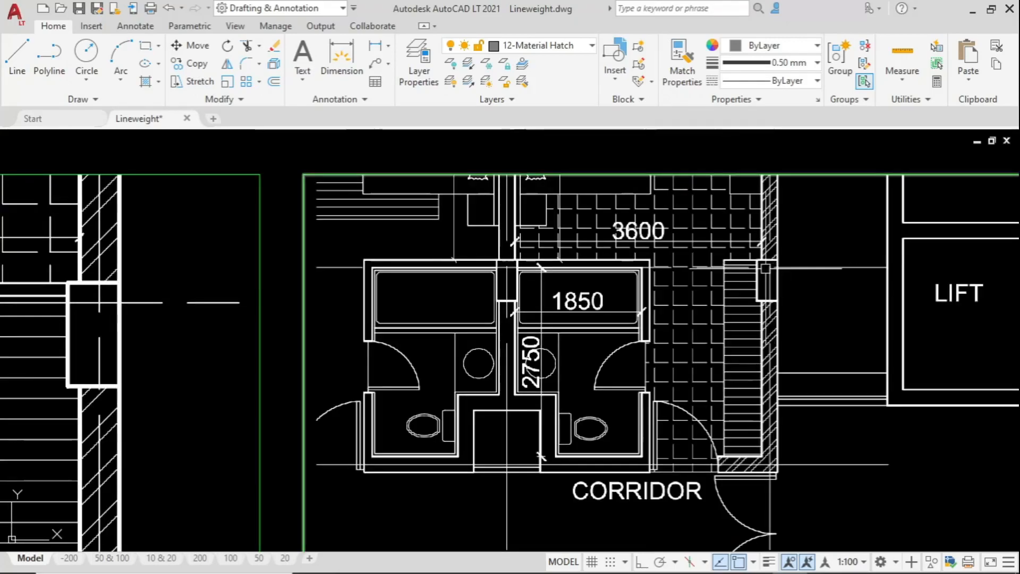
scroll(771, 226, "down", 2)
scroll(818, 379, "up", 2)
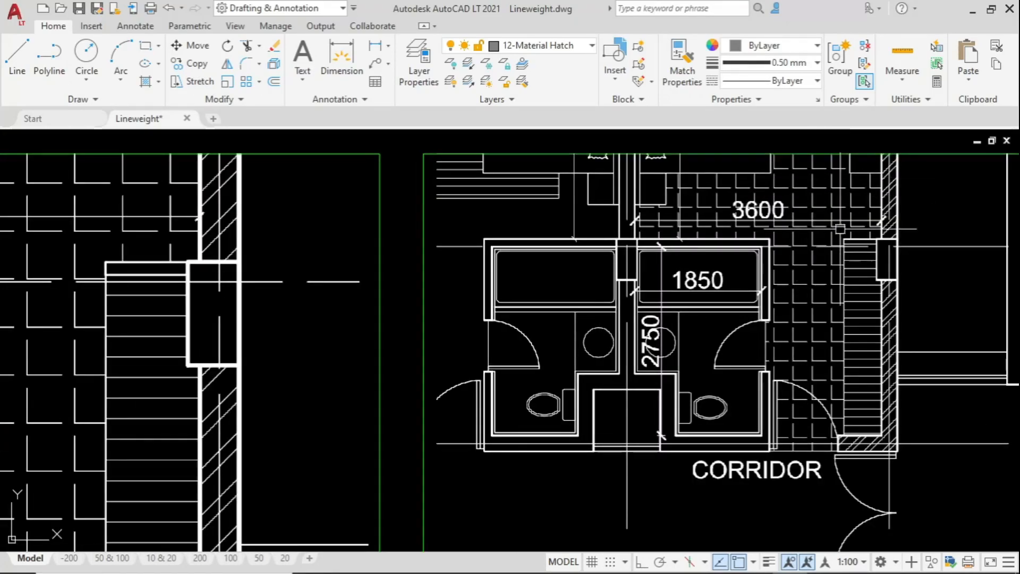
scroll(861, 329, "up", 2)
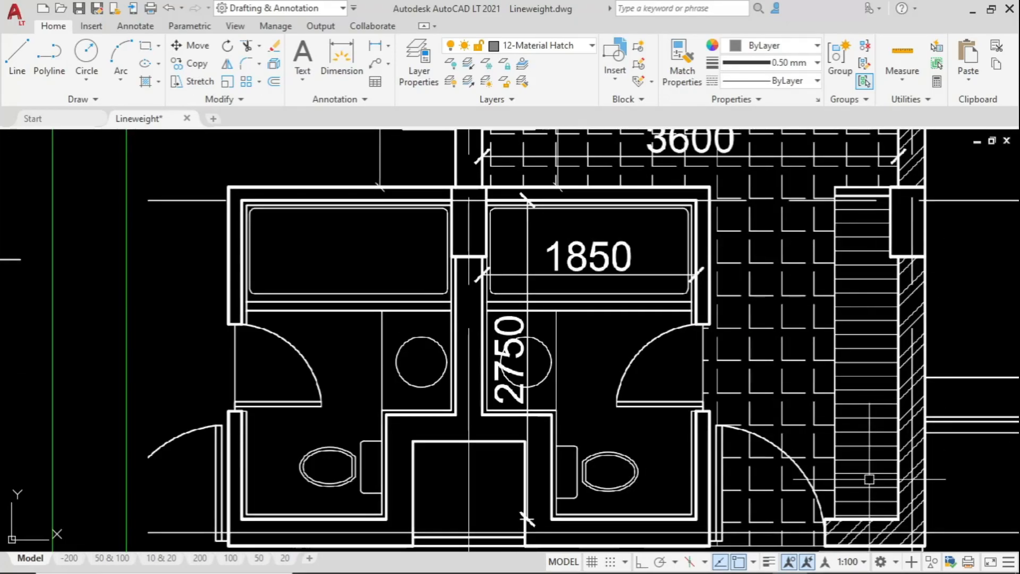
scroll(903, 345, "up", 3)
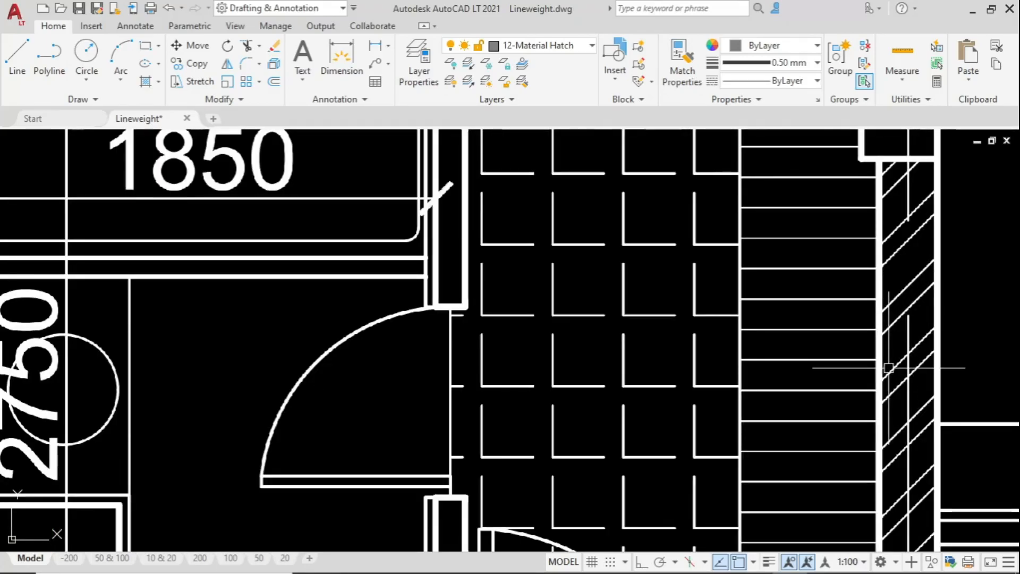
scroll(903, 284, "down", 5)
scroll(552, 276, "up", 2)
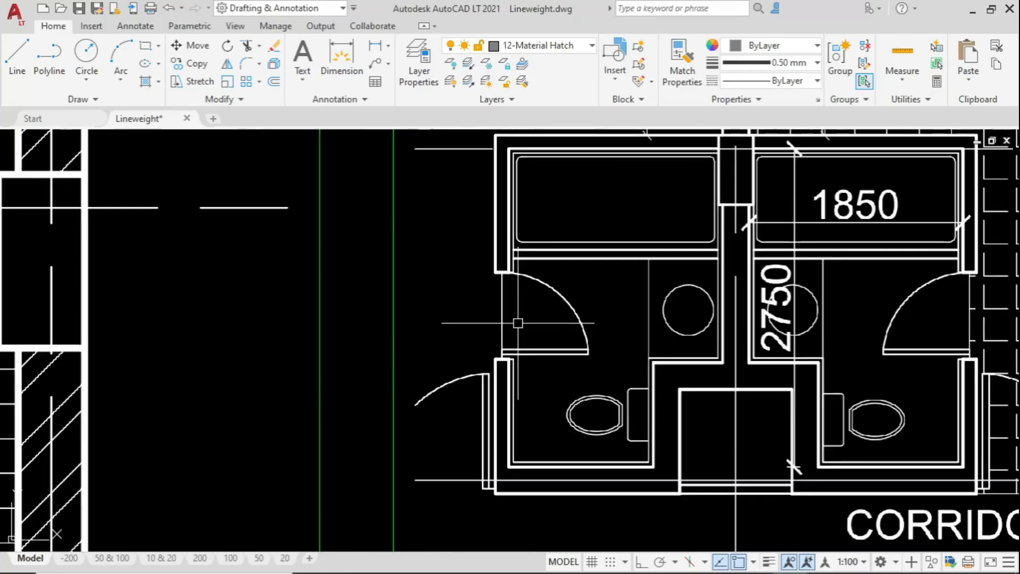
- Examine the door, bathtub and partition lines of the 1:50 sample's bathrooms up close
scroll(510, 348, "up", 2)
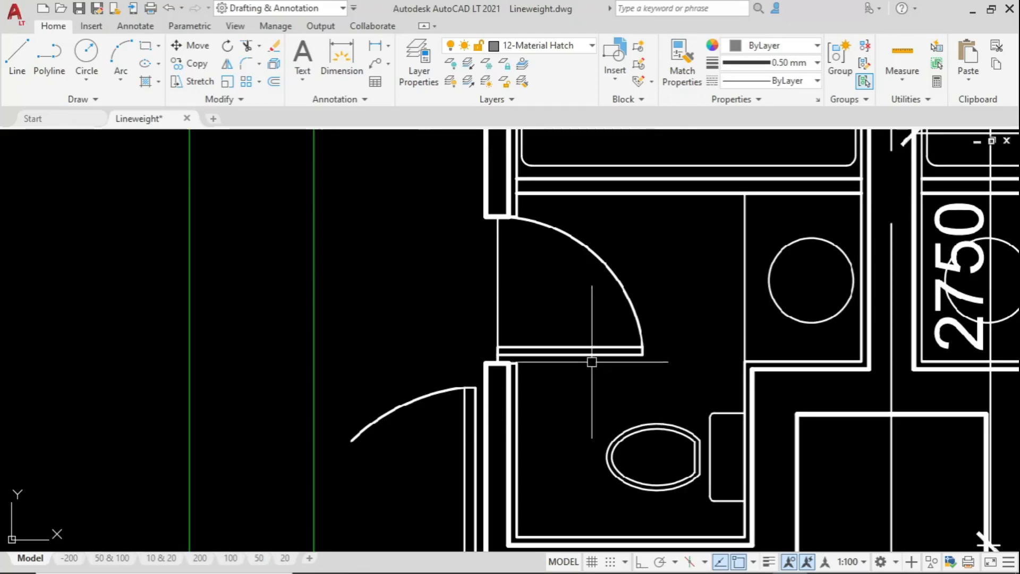
middle_click_drag(601, 250, 461, 417)
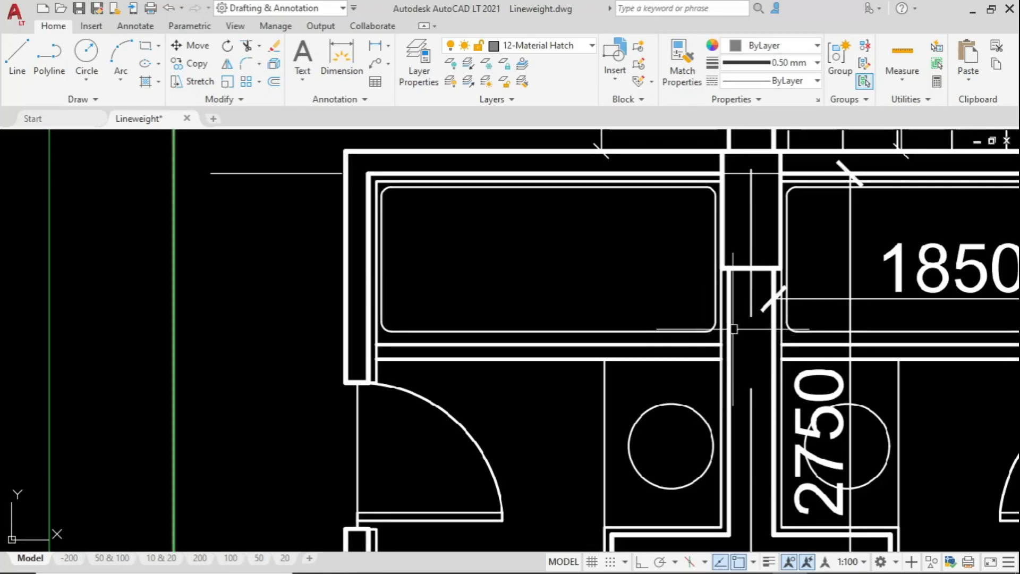
scroll(694, 353, "down", 9)
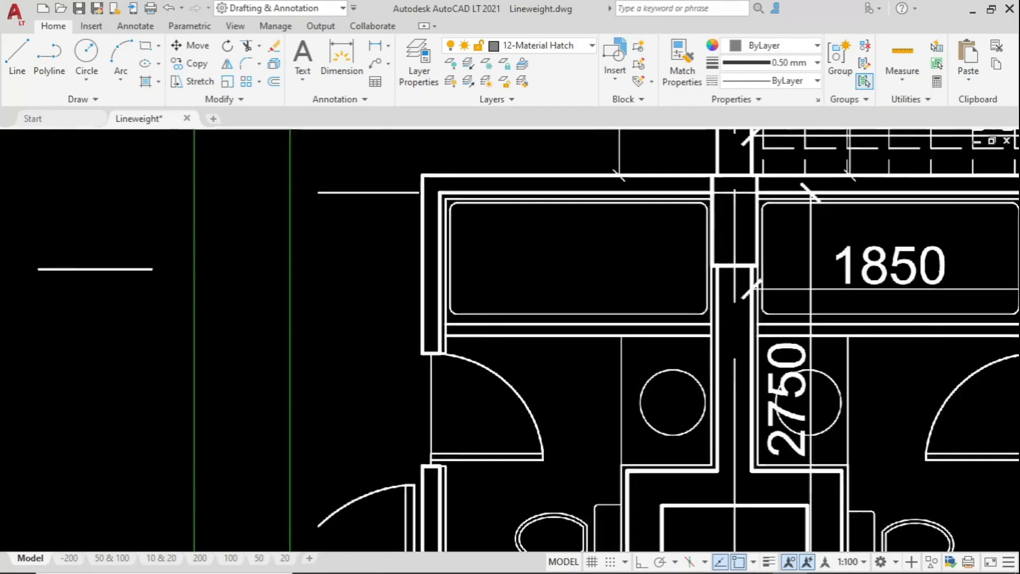
- Inspect the line thicknesses of the walls, sanitary fixtures, doors and flooring in the 1:20 plan sample
scroll(470, 380, "up", 5)
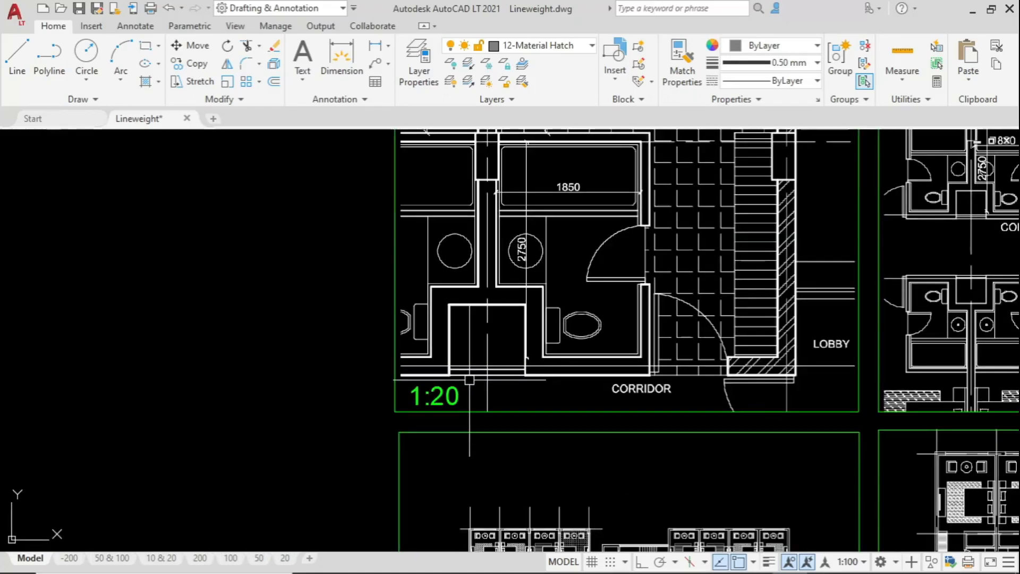
scroll(558, 258, "up", 3)
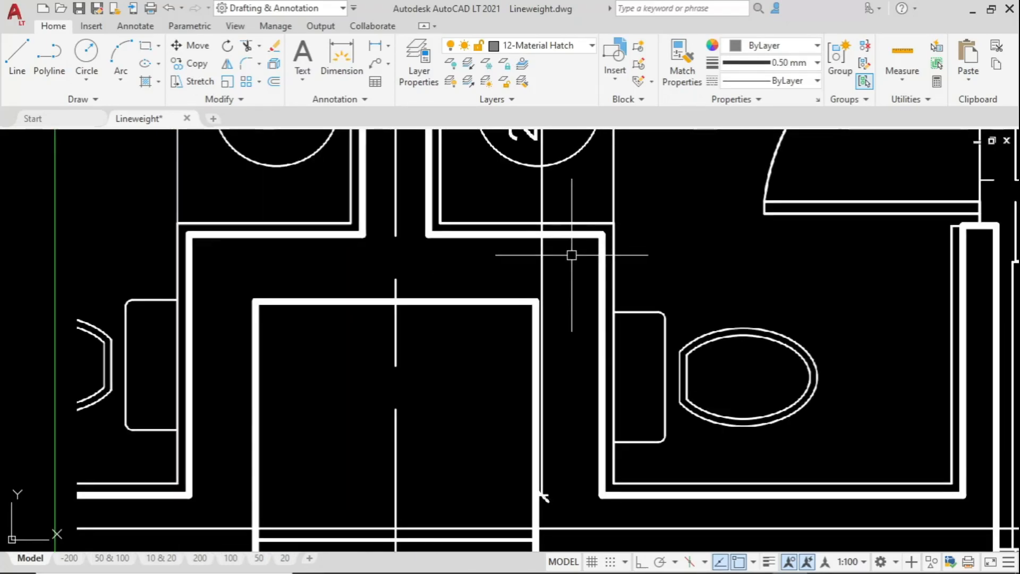
scroll(445, 277, "down", 3)
middle_click_drag(719, 340, 255, 278)
scroll(641, 380, "up", 3)
middle_click_drag(641, 380, 273, 298)
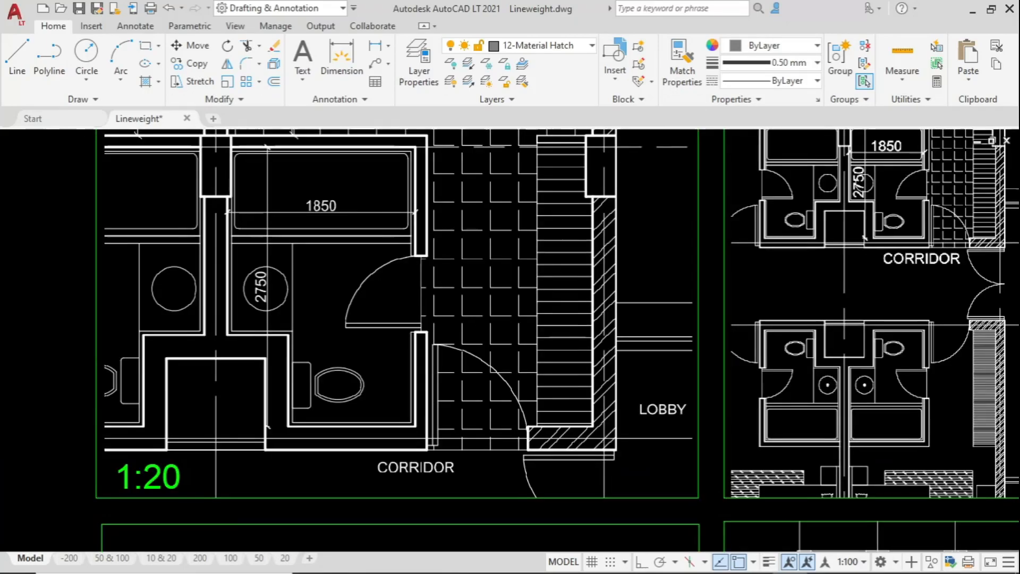
middle_click_drag(655, 435, 703, 489)
scroll(661, 417, "down", 2)
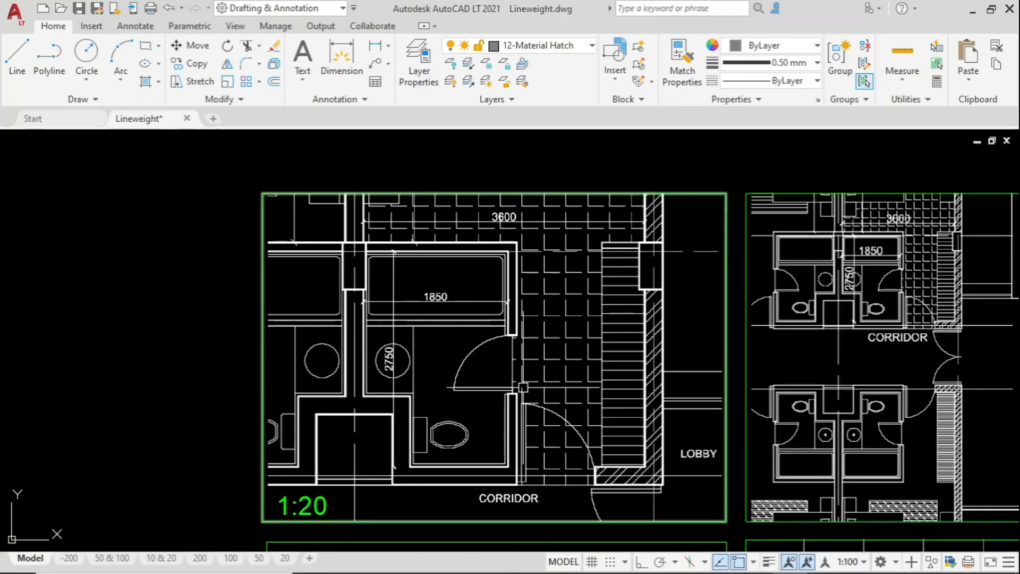
mouse_move(360, 333)
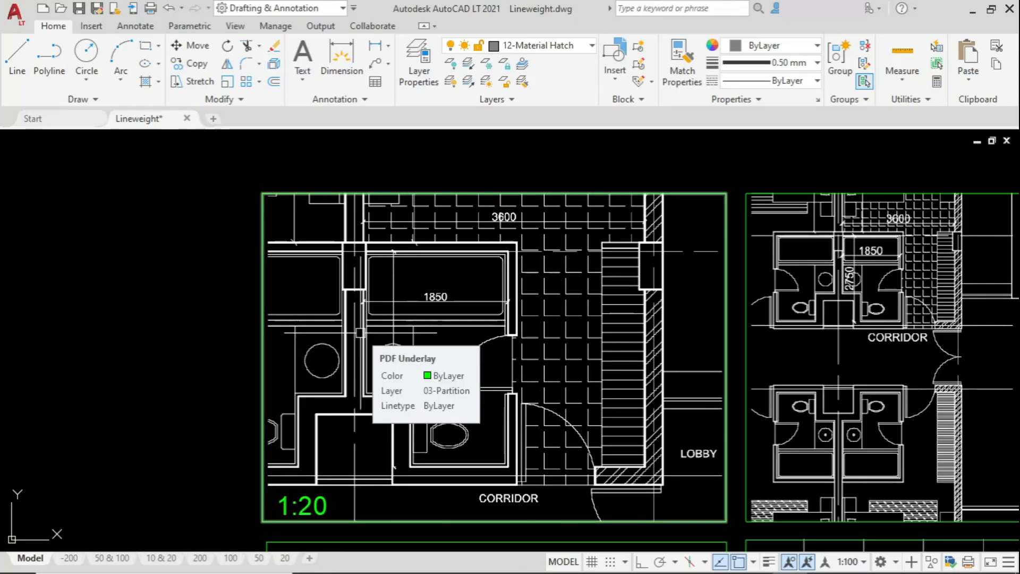
- Inspect the furniture, carpet hatch, wall and bathroom line thicknesses in the 1:100 plan sample
scroll(850, 412, "down", 1)
mouse_move(851, 412)
middle_mouse_down()
mouse_move(635, 262)
mouse_move(615, 162)
middle_mouse_up()
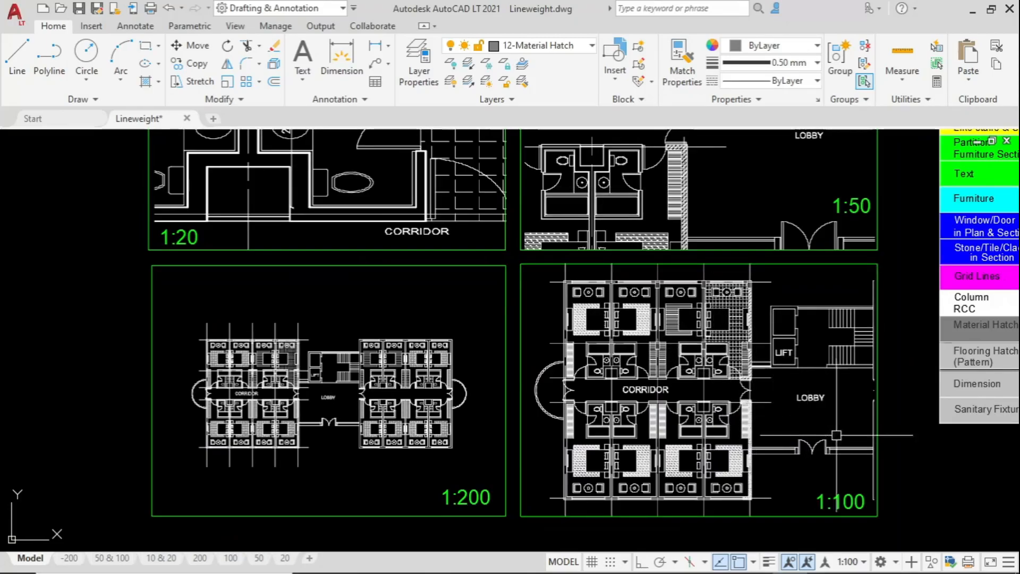
scroll(841, 504, "up", 8)
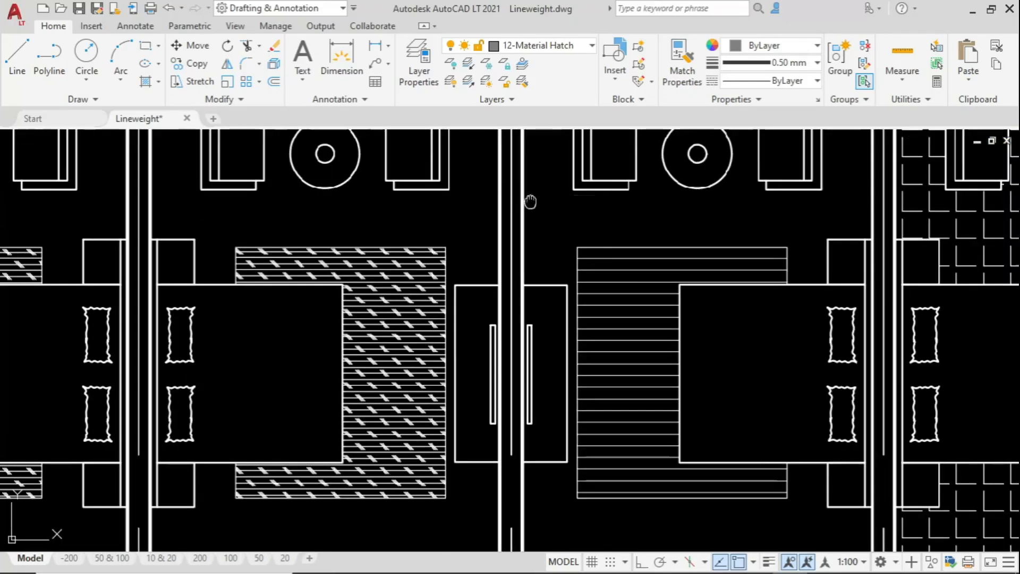
middle_click_drag(559, 439, 604, 153)
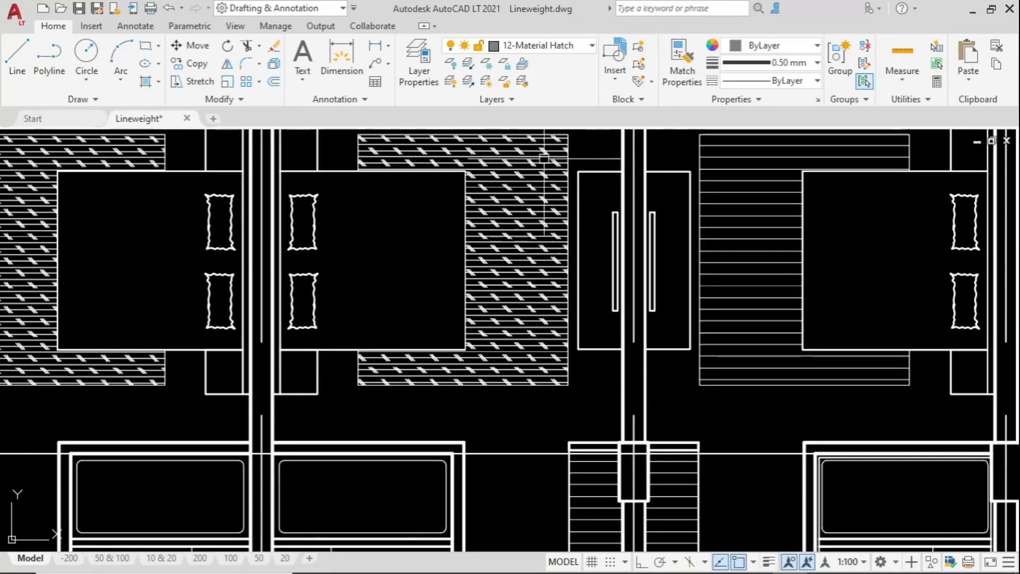
scroll(545, 159, "down", 3)
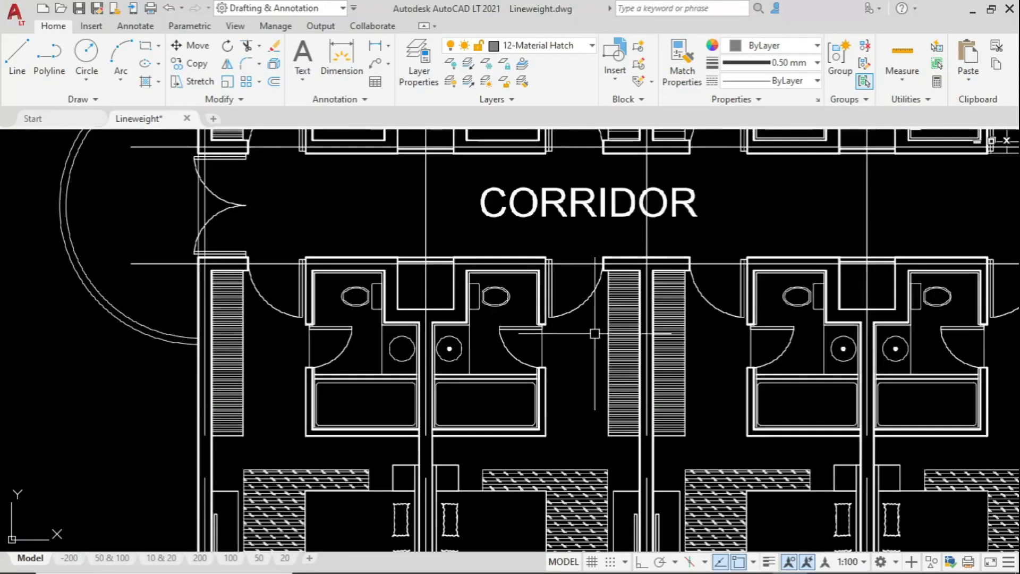
scroll(595, 334, "down", 5)
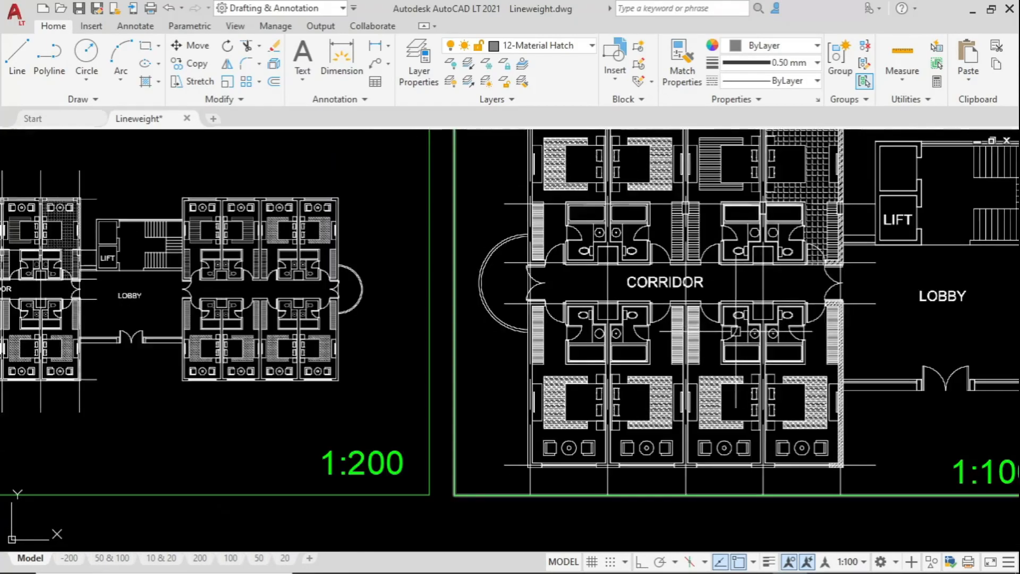
- Examine how wall, furniture and floor hatch lines differ in thickness in the bedrooms of the 1:200 plan sample
mouse_move(422, 372)
middle_mouse_down()
mouse_move(687, 389)
mouse_move(706, 381)
middle_mouse_up()
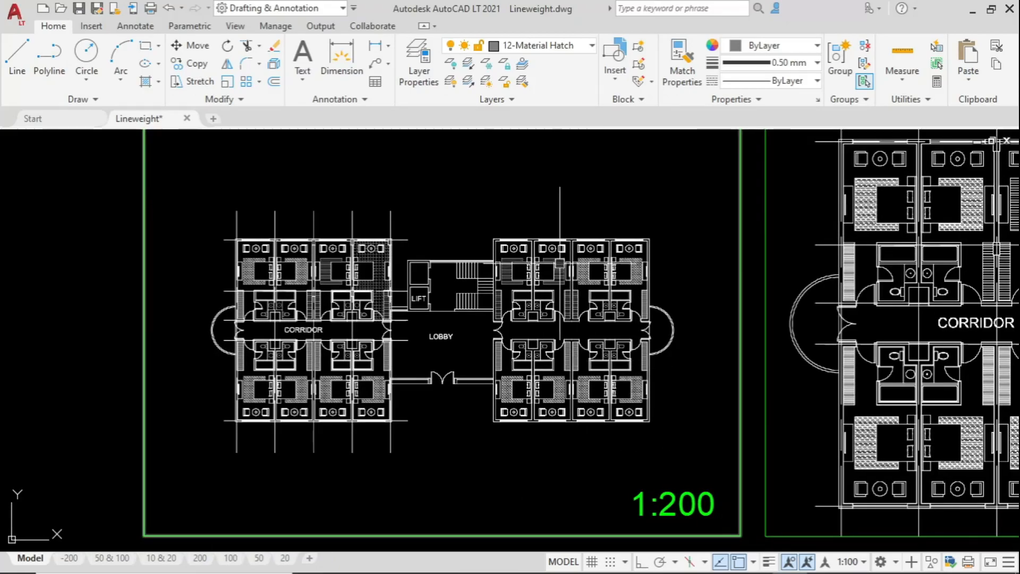
scroll(558, 265, "up", 5)
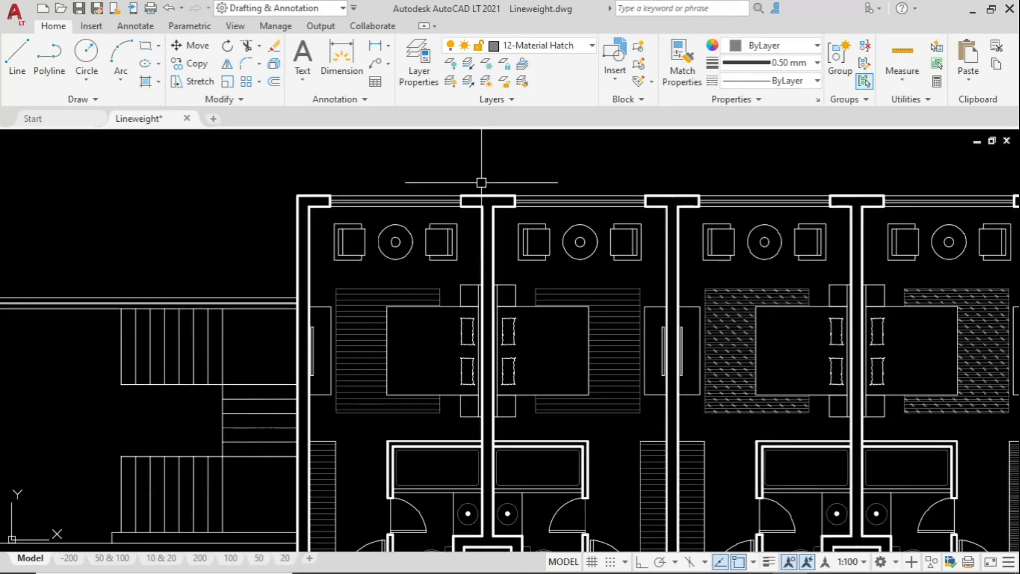
scroll(481, 182, "down", 1)
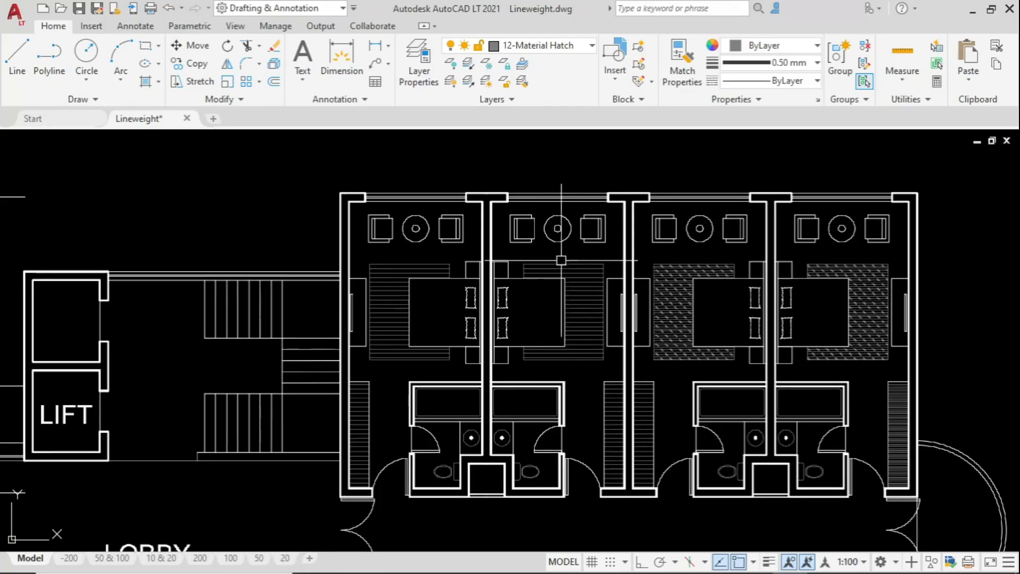
scroll(544, 273, "up", 3)
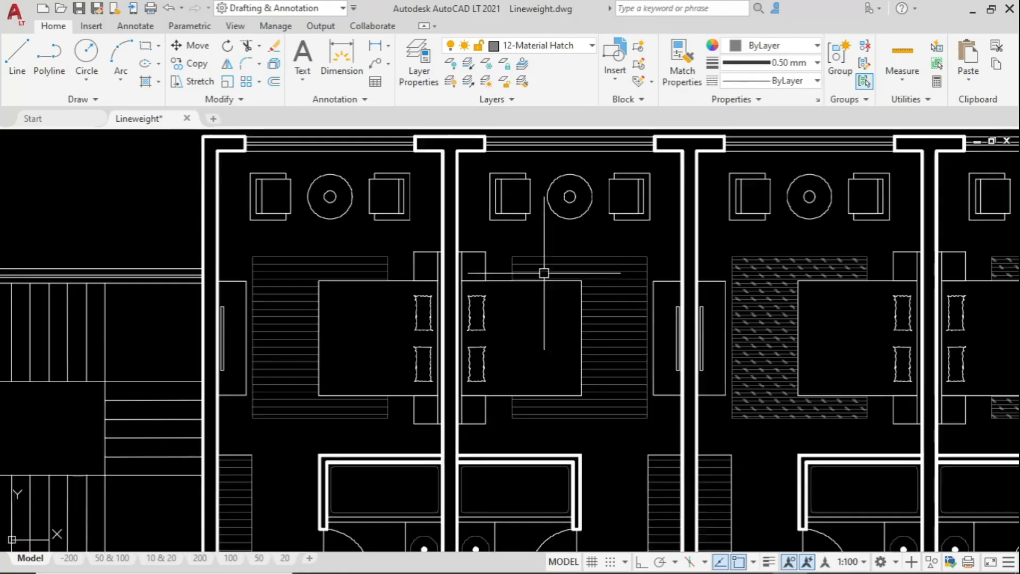
scroll(544, 273, "up", 2)
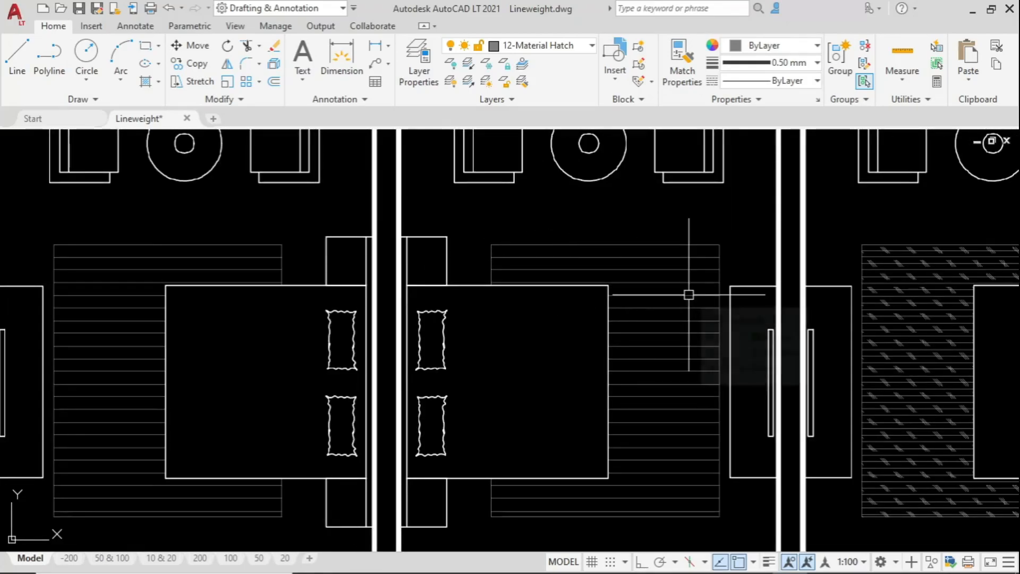
scroll(608, 289, "up", 1)
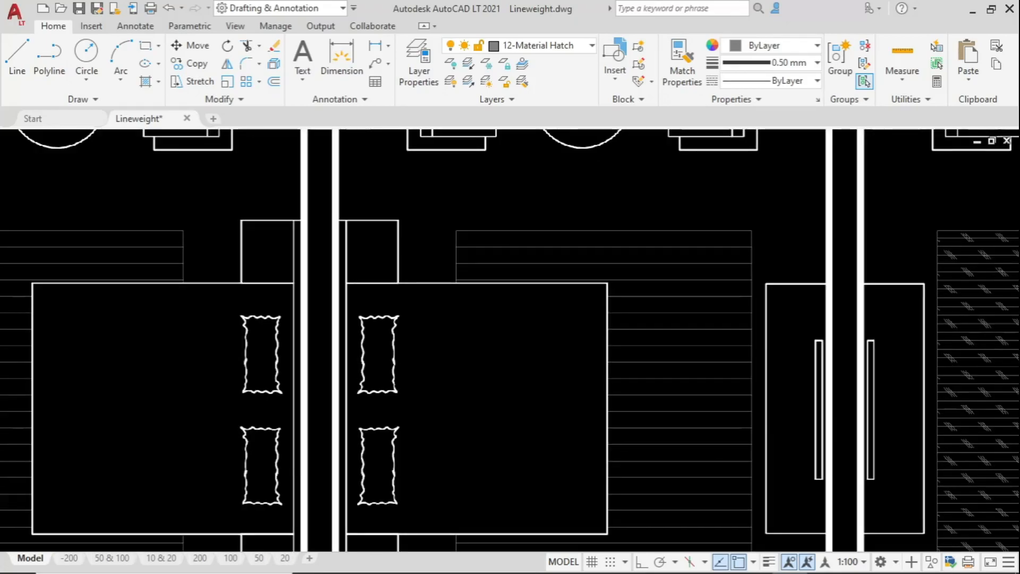
scroll(638, 290, "down", 6)
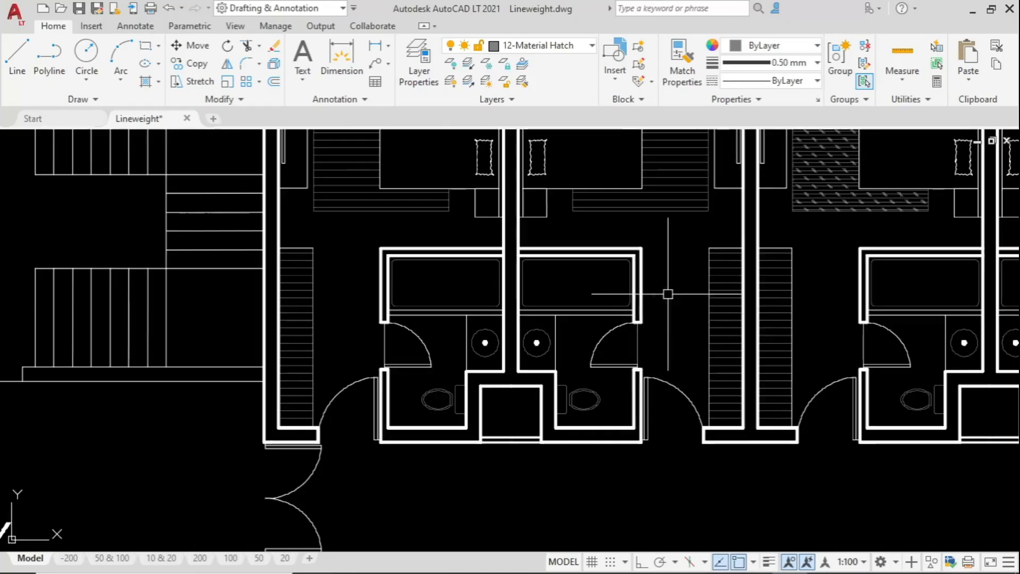
- Examine the line thicknesses of the staircase, lift walls and adjoining rooms in the 1:200 plan sample
scroll(467, 279, "up", 5)
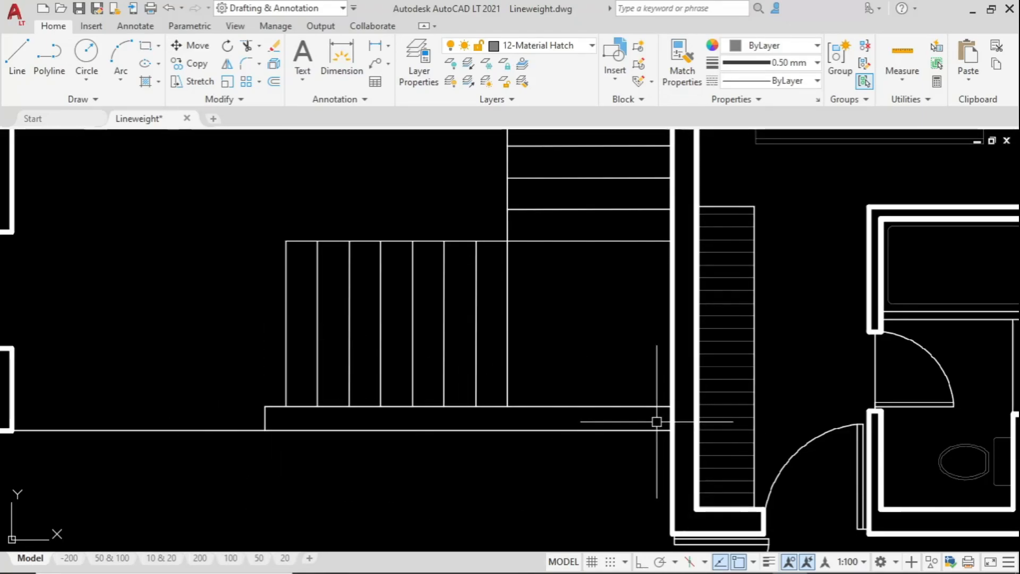
scroll(579, 297, "down", 3)
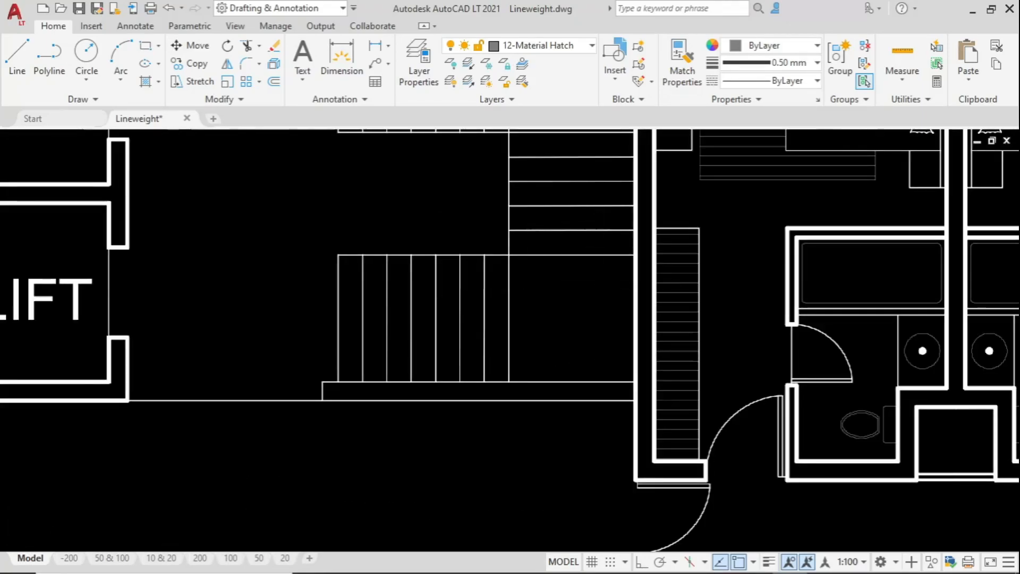
middle_click_drag(301, 274, 560, 305)
scroll(560, 305, "up", 3)
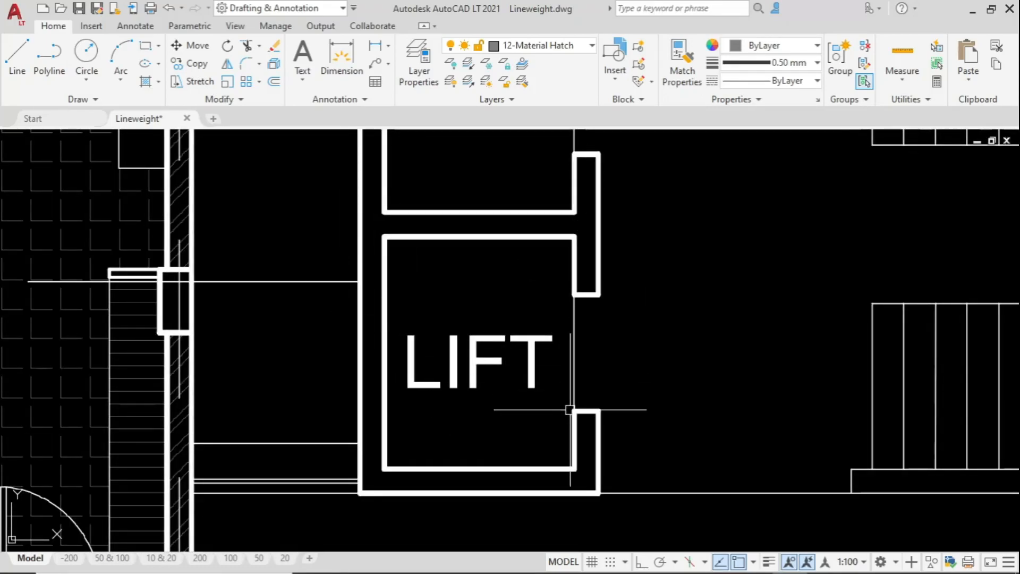
scroll(613, 385, "down", 3)
scroll(582, 344, "down", 4)
mouse_move(387, 224)
middle_mouse_down()
mouse_move(430, 286)
mouse_move(539, 370)
middle_mouse_up()
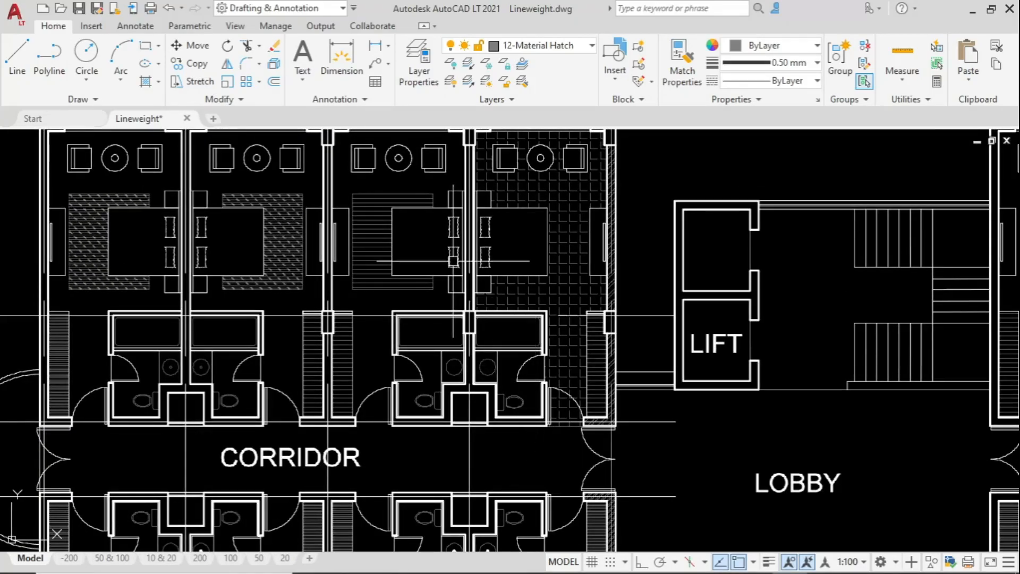
- Review the four scale samples together with the lineweight table beside them
scroll(453, 261, "down", 5)
middle_click_drag(459, 270, 301, 141)
scroll(473, 457, "down", 5)
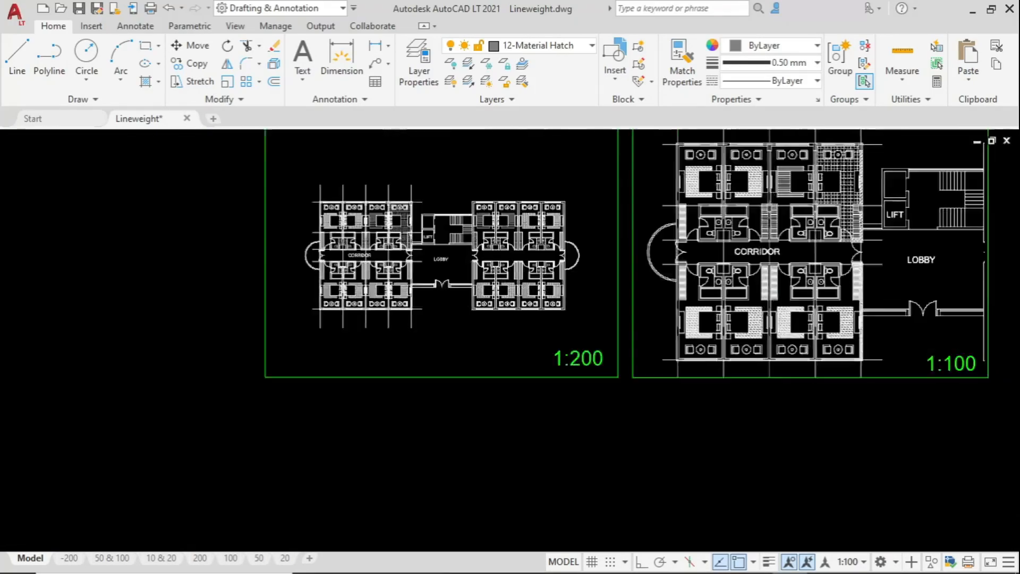
mouse_move(620, 322)
middle_mouse_down()
mouse_move(561, 391)
mouse_move(439, 349)
mouse_move(651, 367)
middle_mouse_up()
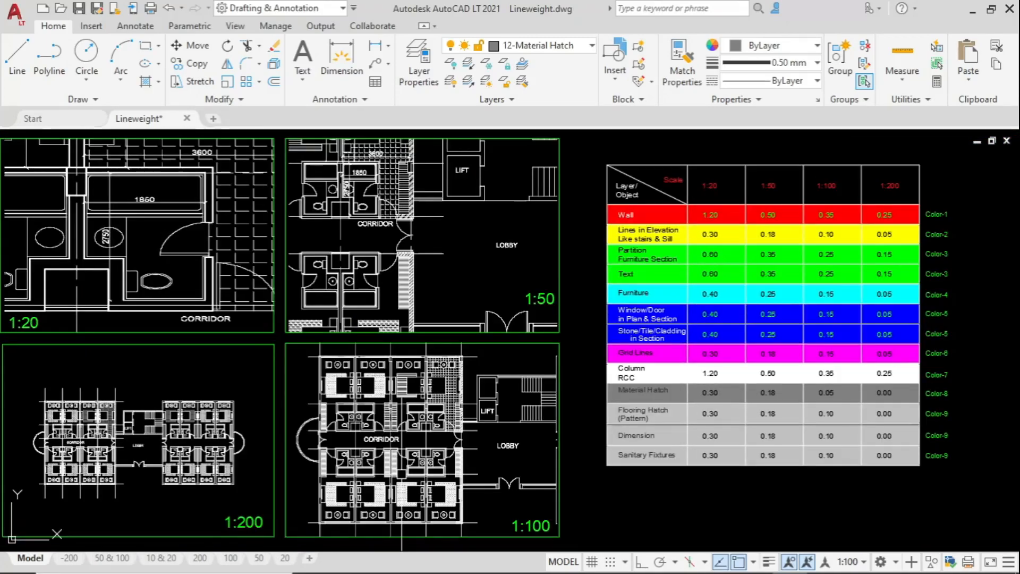
- Open the layout named 20 and turn on lineweight display for its plan viewports
left_click(286, 559)
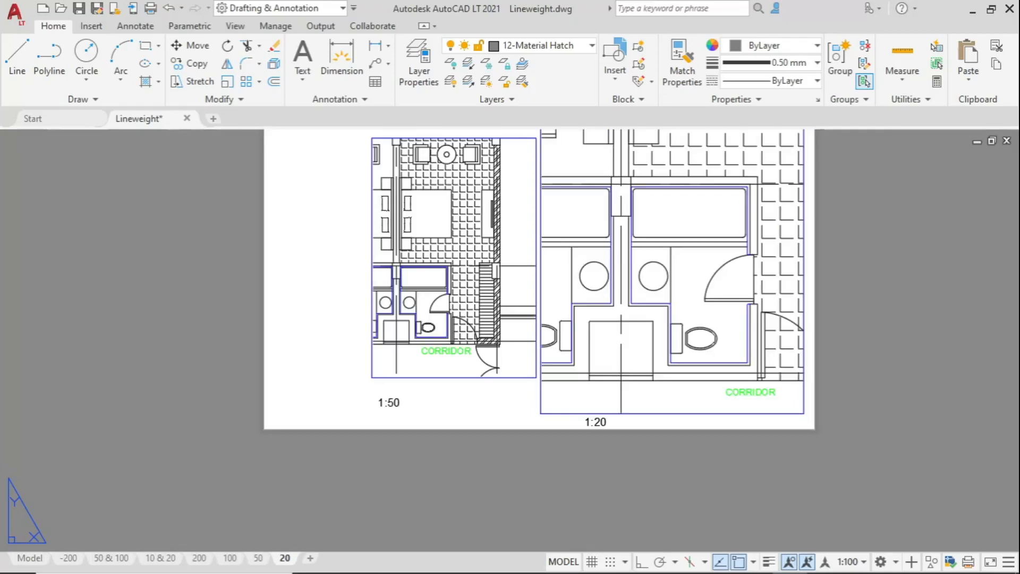
middle_click_drag(511, 410, 460, 537)
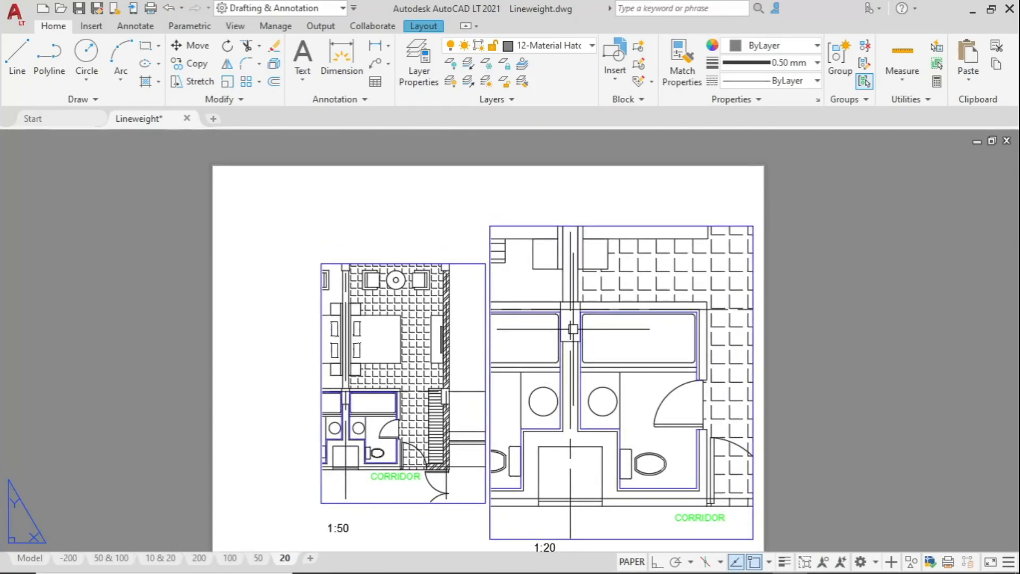
scroll(573, 328, "up", 5)
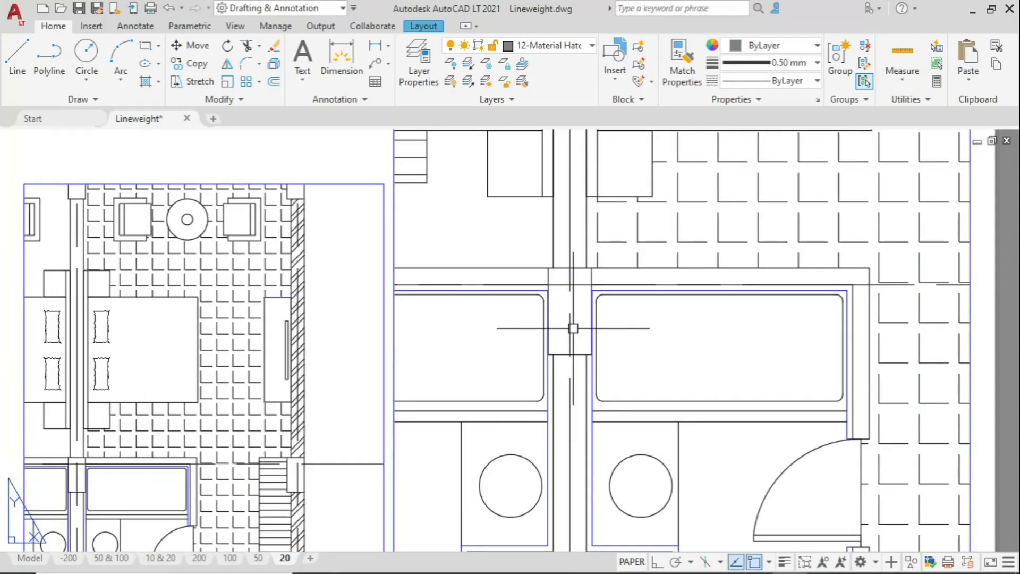
left_click(785, 562)
scroll(346, 296, "up", 2)
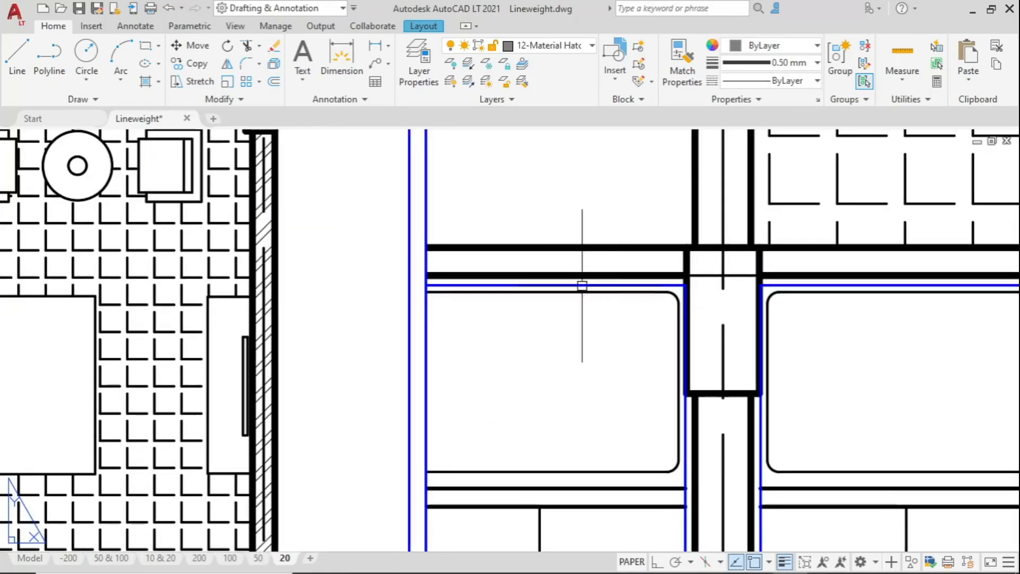
- Compare the wall, door, furniture and flooring line thicknesses between the 1:50 and 1:20 viewports on the sheet
scroll(653, 255, "down", 3)
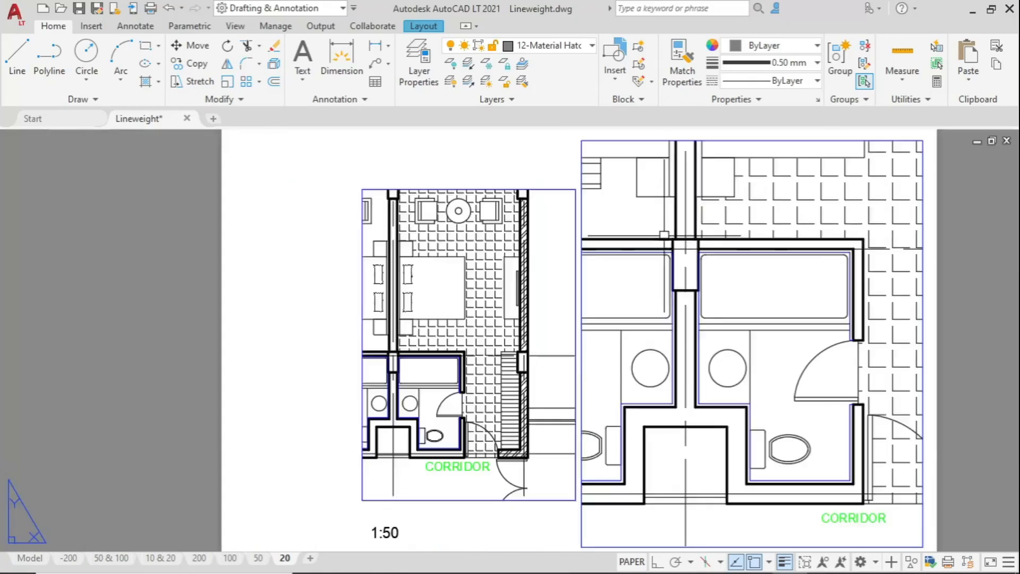
scroll(505, 444, "up", 2)
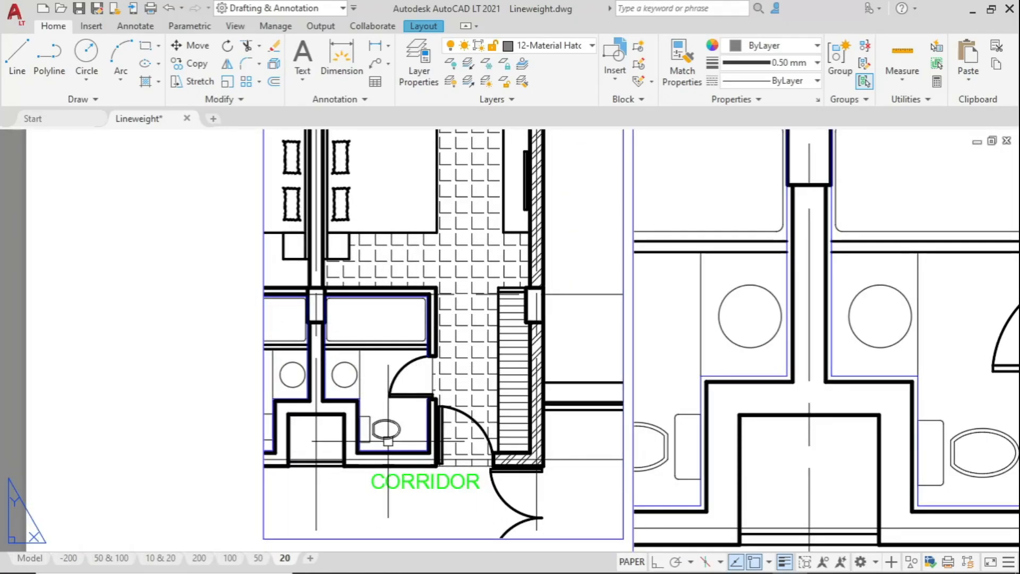
middle_click_drag(388, 440, 186, 372)
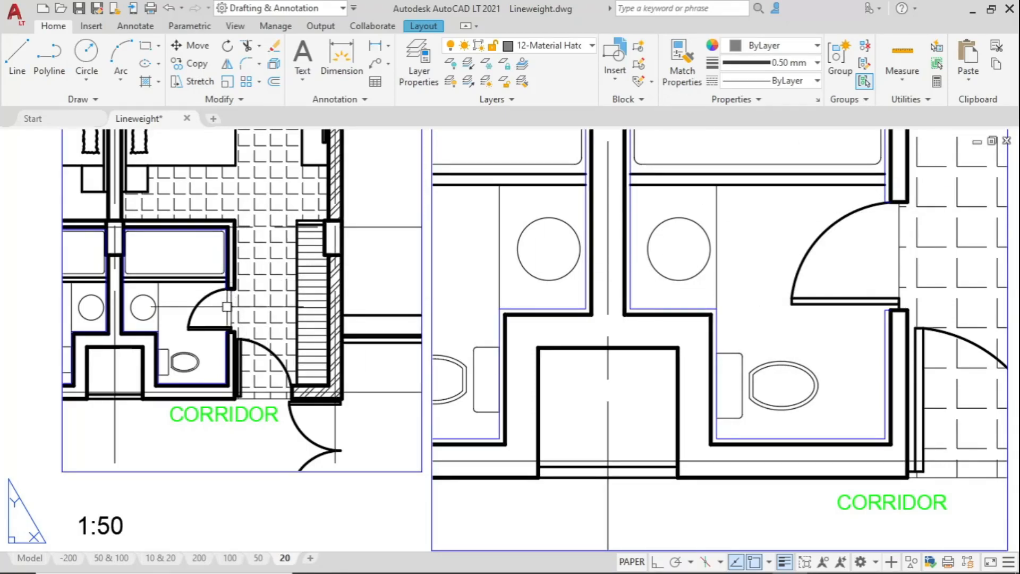
middle_click_drag(205, 304, 349, 529)
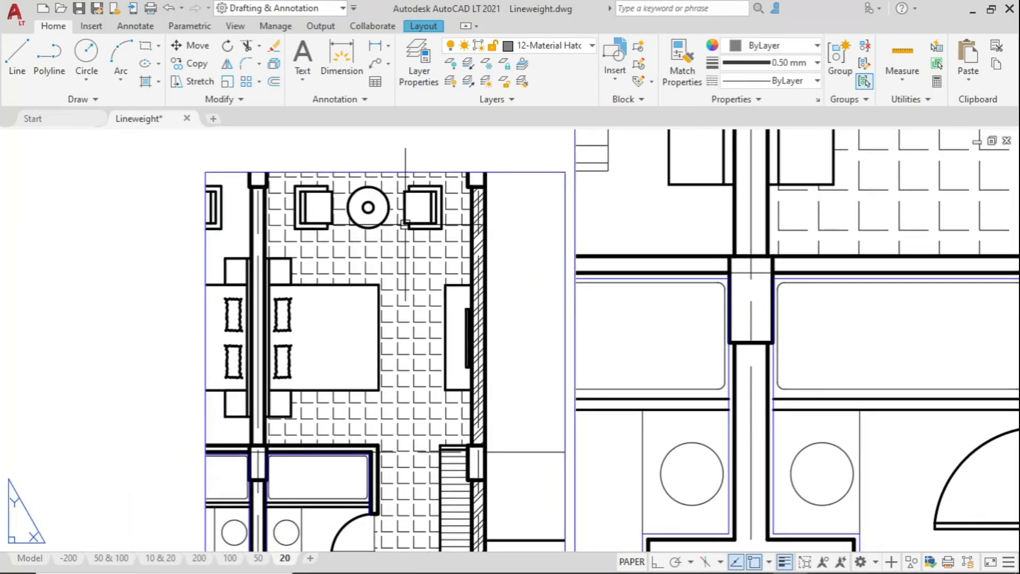
scroll(506, 282, "down", 2)
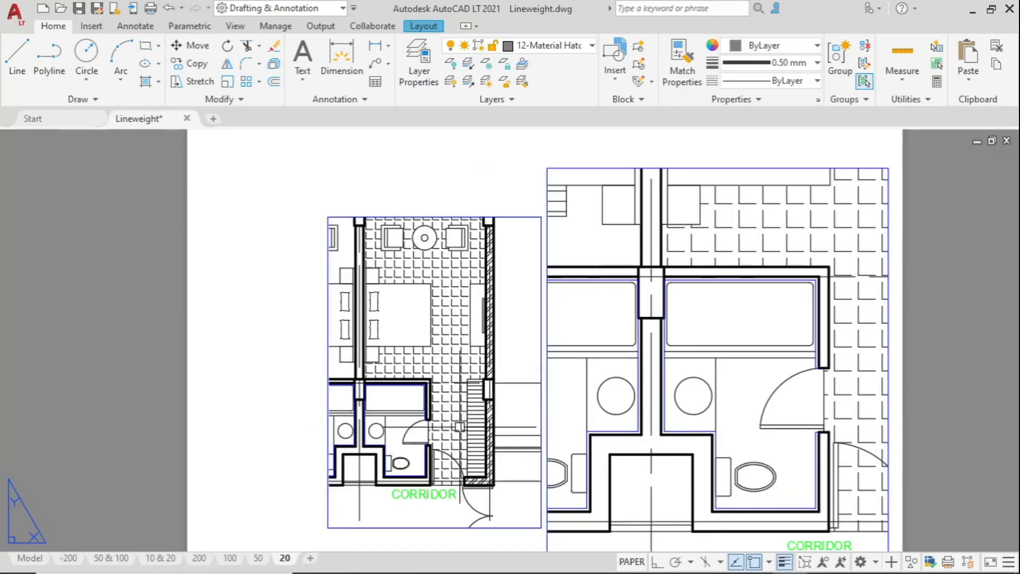
- Examine the bathroom, wardrobe and corridor line thicknesses in the 1:50 viewport against the 1:20 one on the sheet
scroll(650, 244, "up", 4)
scroll(603, 273, "down", 2)
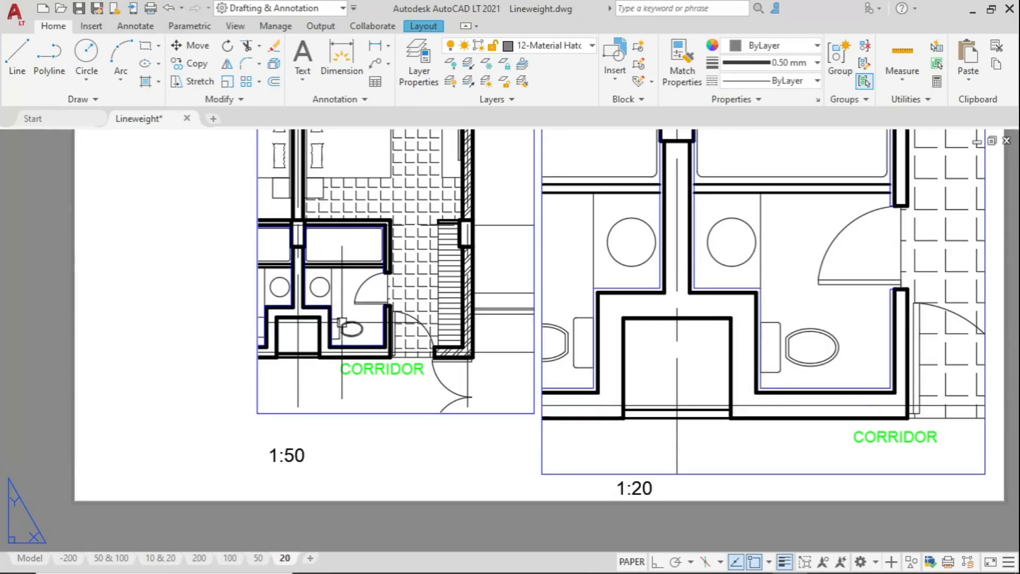
scroll(336, 321, "up", 2)
middle_click_drag(388, 316, 335, 368)
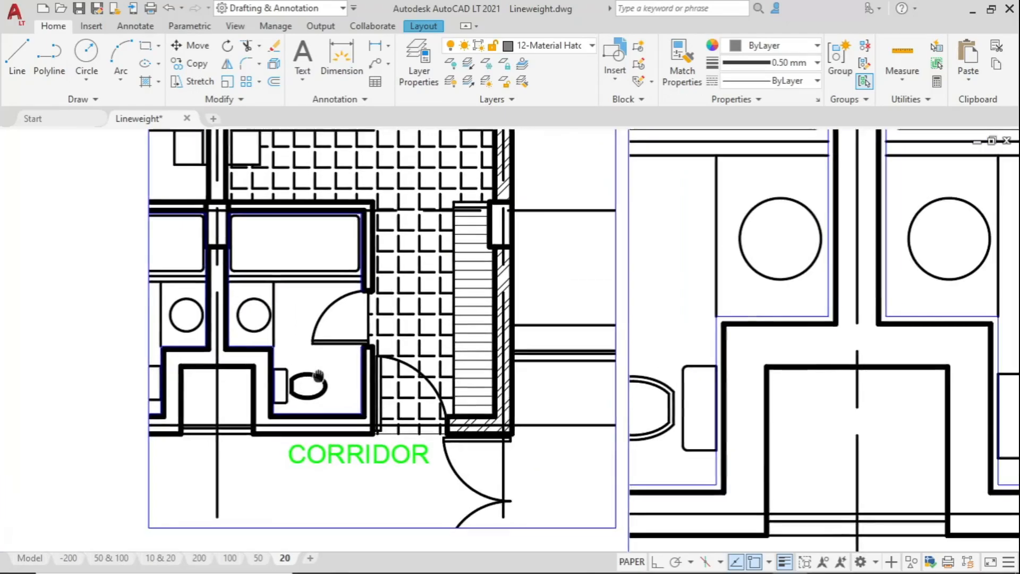
middle_click_drag(425, 260, 270, 304)
scroll(222, 241, "down", 2)
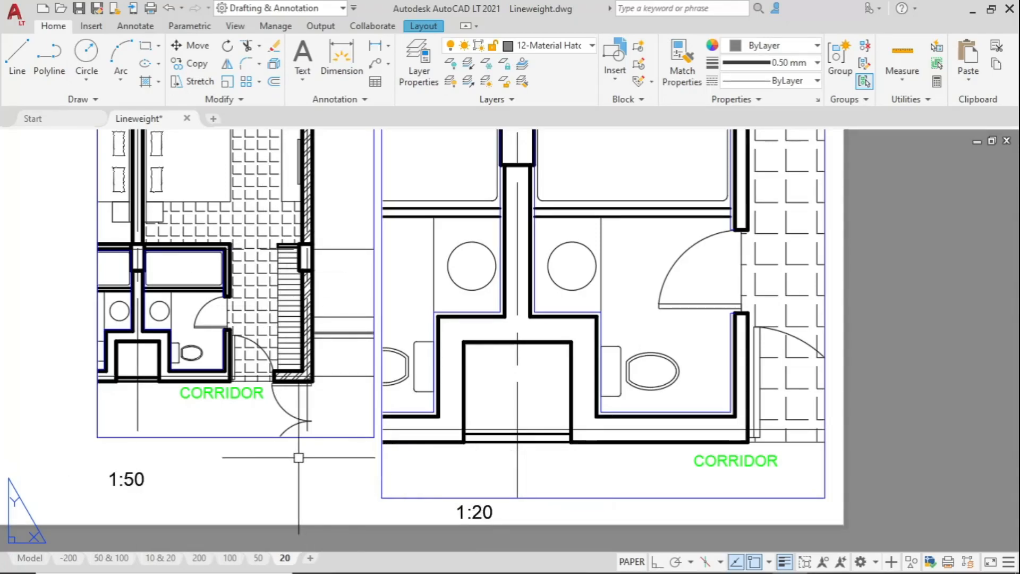
- Open the layout named 50 and examine the bedroom, bathroom and lift line thicknesses in its 1:50 viewport
left_click(258, 561)
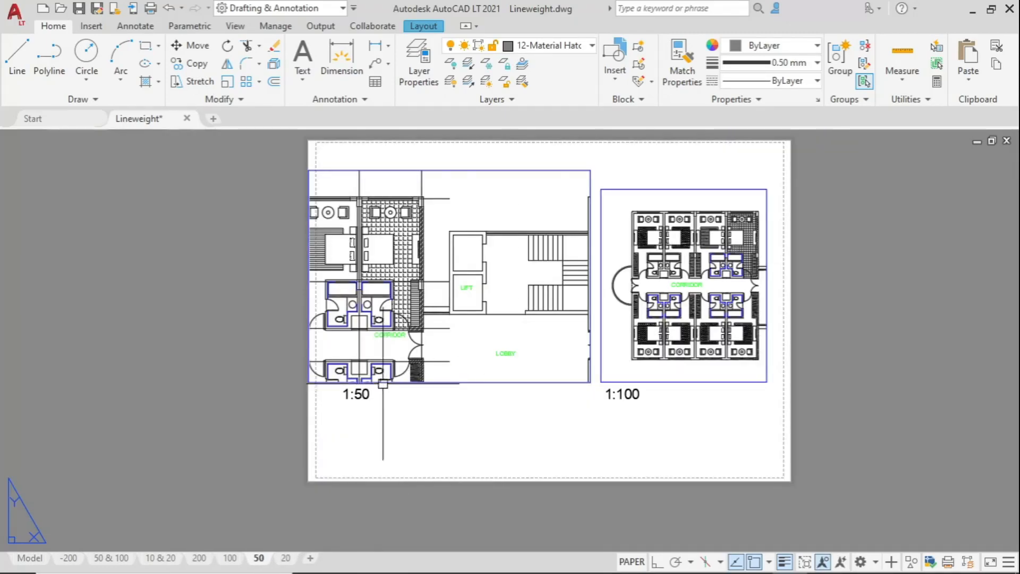
scroll(448, 224, "up", 6)
middle_click_drag(448, 225, 472, 405)
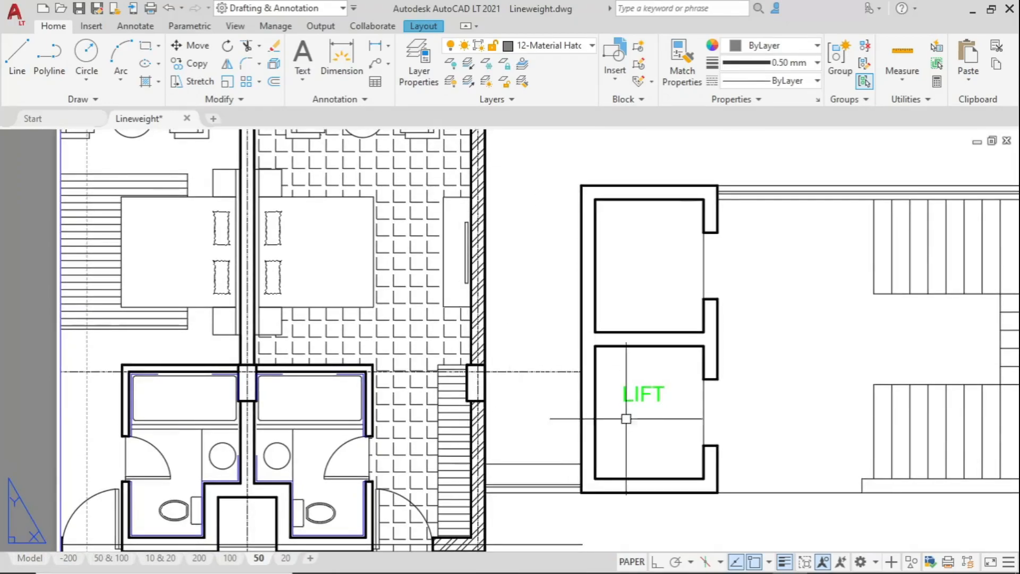
scroll(599, 418, "down", 2)
middle_click_drag(600, 418, 471, 280)
- Examine the line thicknesses of the bathrooms and bedrooms below the corridor in the 1:100 viewport
scroll(694, 307, "up", 5)
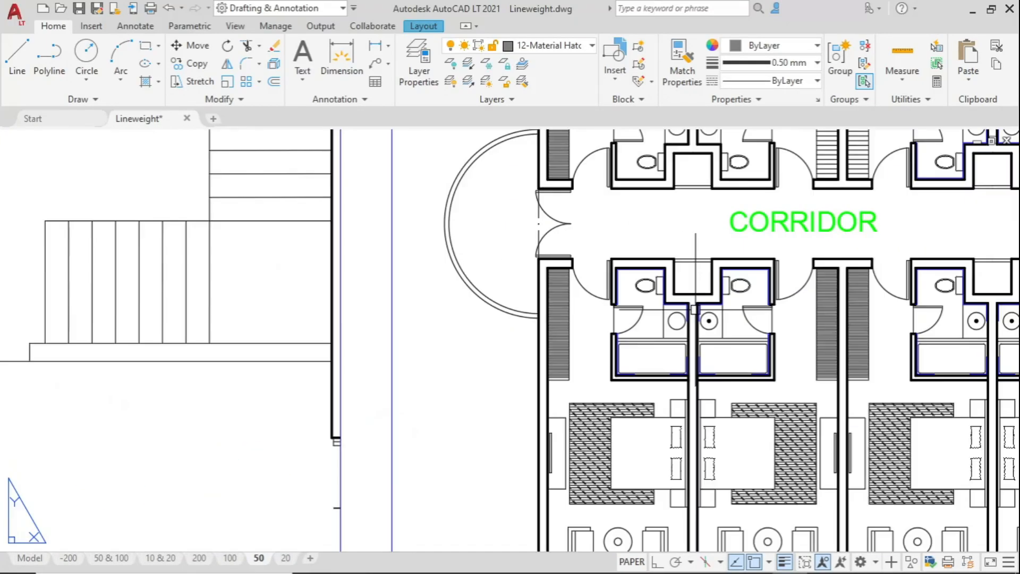
scroll(694, 307, "up", 1)
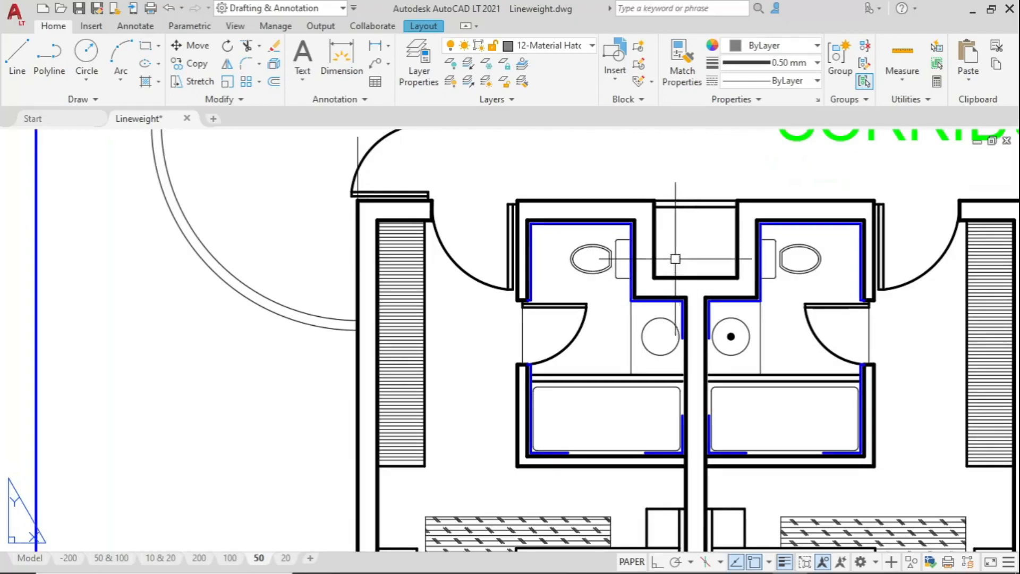
scroll(677, 261, "down", 2)
middle_click_drag(675, 424, 639, 298)
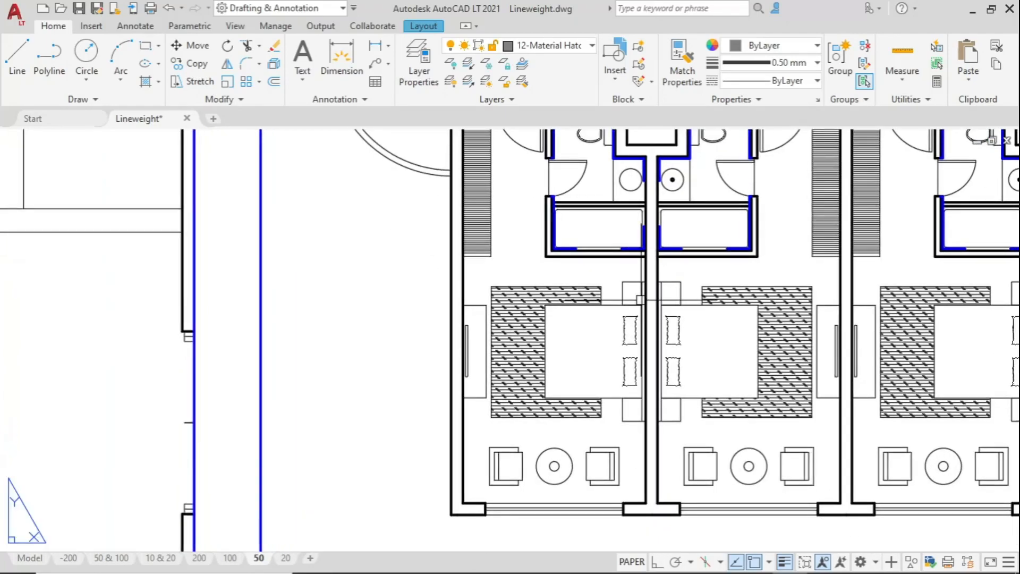
scroll(669, 201, "up", 3)
middle_click_drag(669, 200, 629, 470)
- Inspect the wall, door and sanitary fixture lines of the bathrooms above the corridor, and compare the whole 1:100 and 1:50 viewports
scroll(630, 471, "down", 3)
mouse_move(615, 250)
middle_mouse_down()
mouse_move(601, 308)
mouse_move(388, 354)
mouse_move(390, 404)
mouse_move(459, 438)
middle_mouse_up()
scroll(588, 415, "up", 4)
middle_click_drag(457, 379, 541, 217)
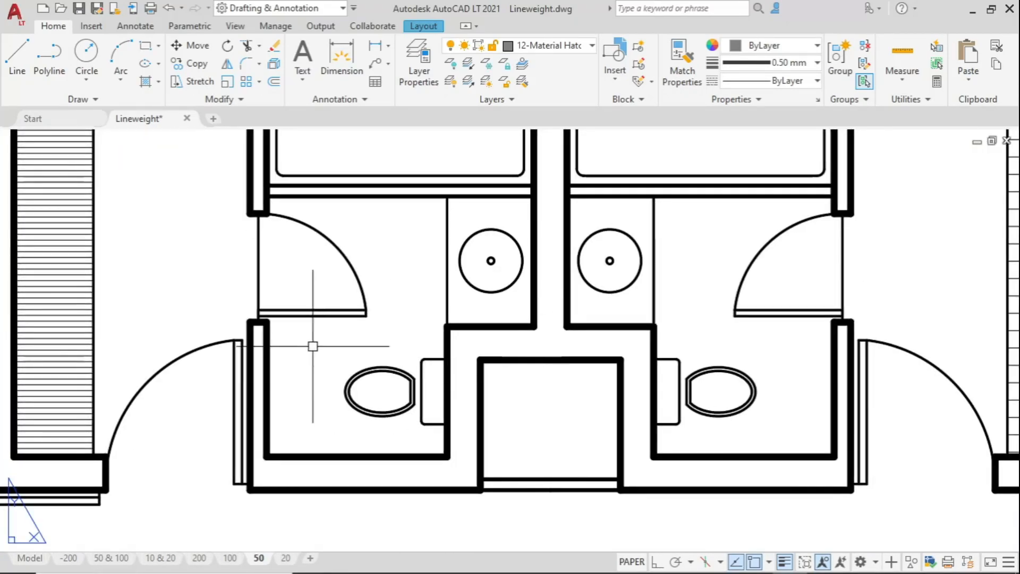
scroll(613, 179, "down", 4)
middle_click_drag(629, 404, 579, 262)
scroll(630, 298, "down", 3)
scroll(657, 280, "down", 1)
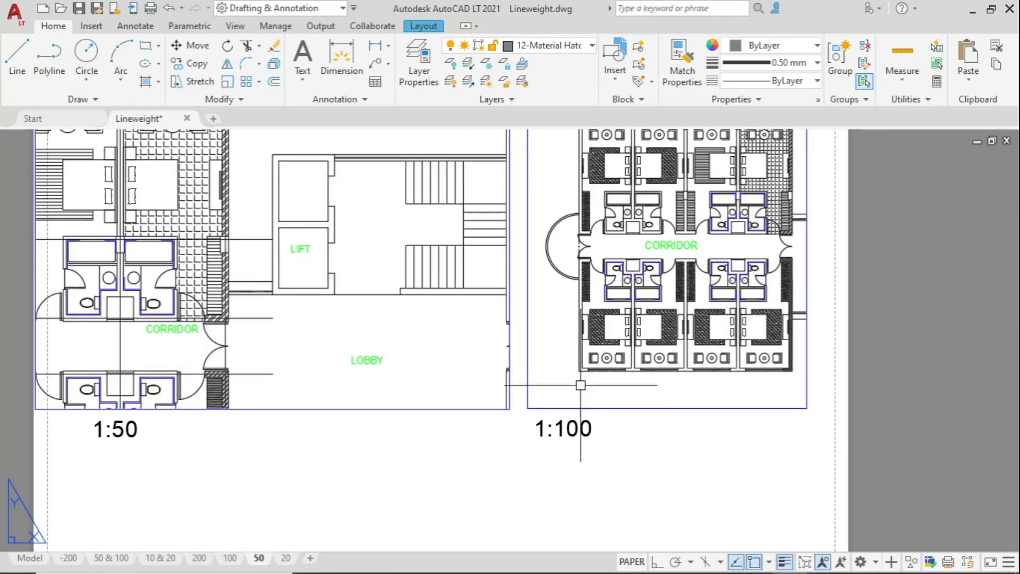
- Open the layout named 100 and compare the wall, hatch, stair and door line thicknesses in its 1:100 and 1:50 viewports
left_click(230, 558)
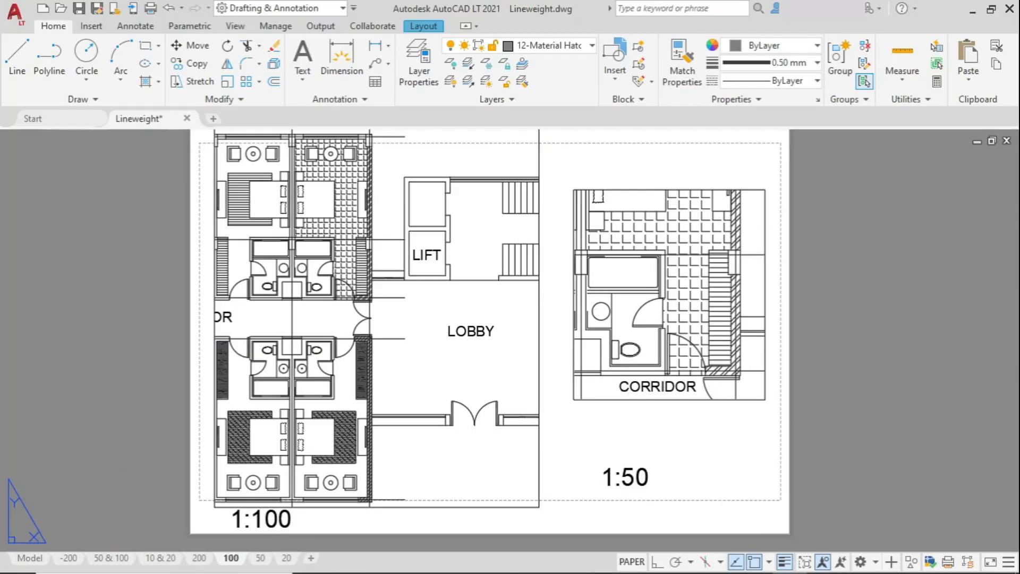
scroll(350, 471, "up", 2)
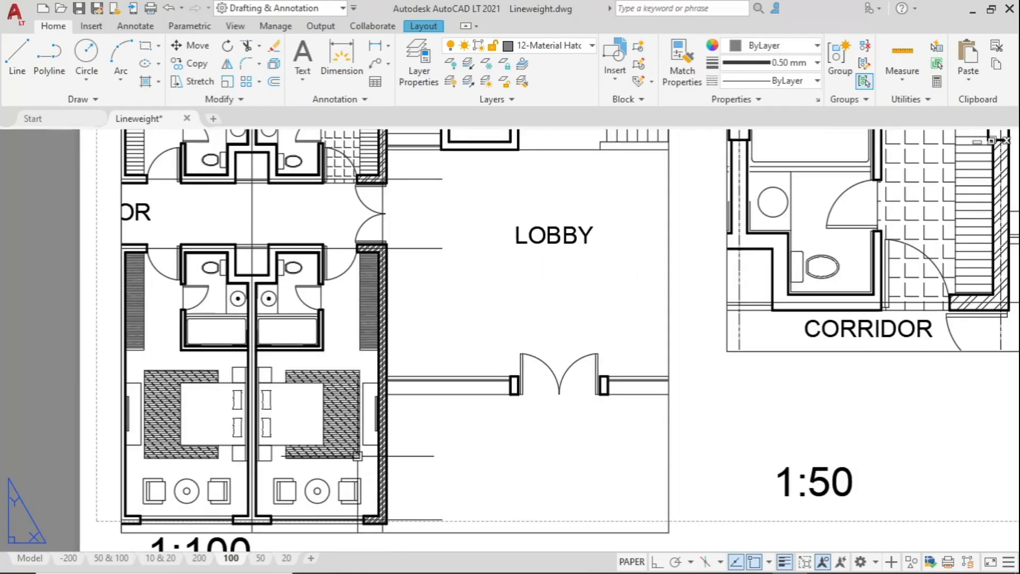
scroll(357, 455, "up", 1)
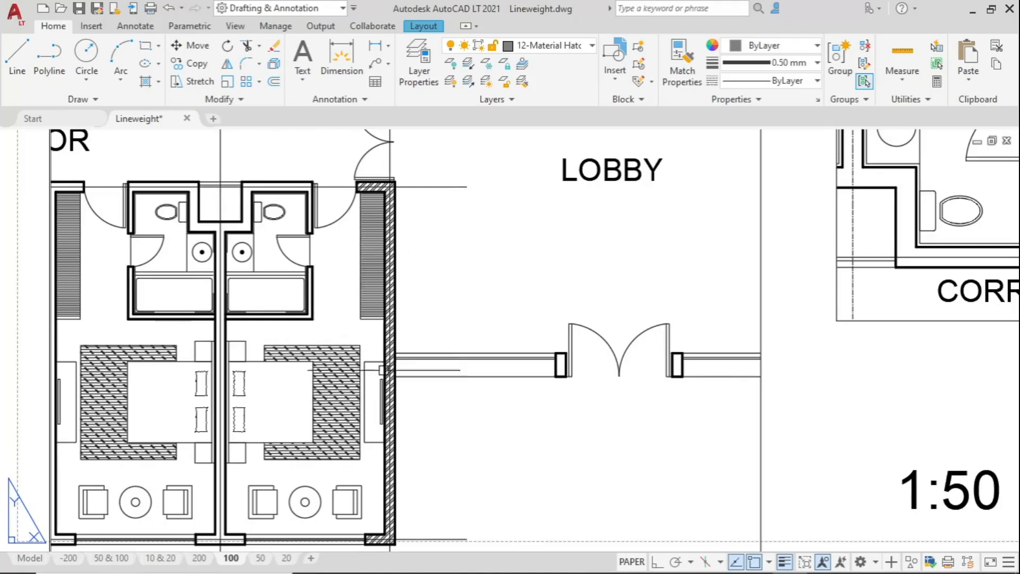
middle_click_drag(698, 368, 407, 518)
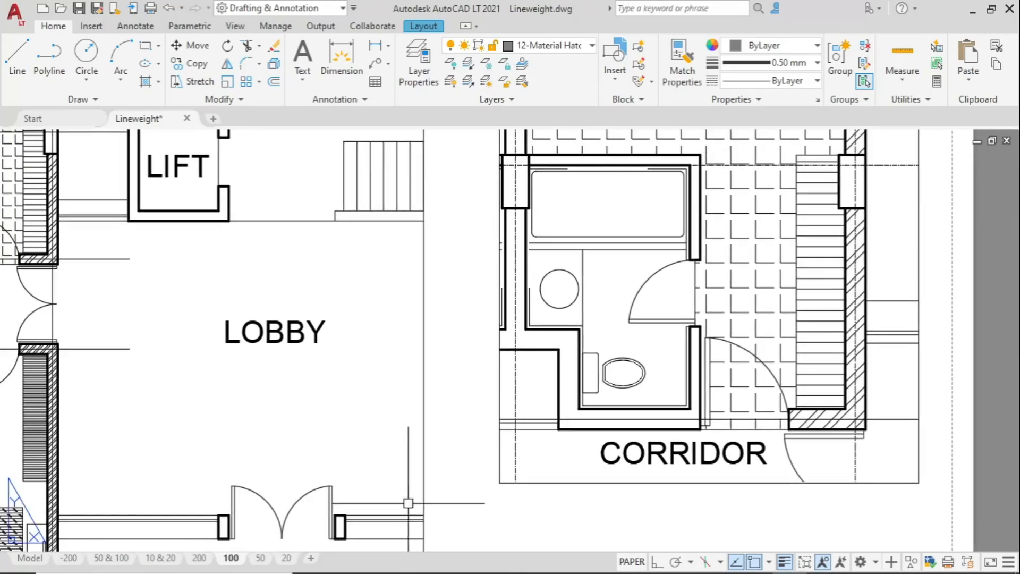
mouse_move(543, 249)
middle_mouse_down()
mouse_move(553, 326)
mouse_move(589, 303)
middle_mouse_up()
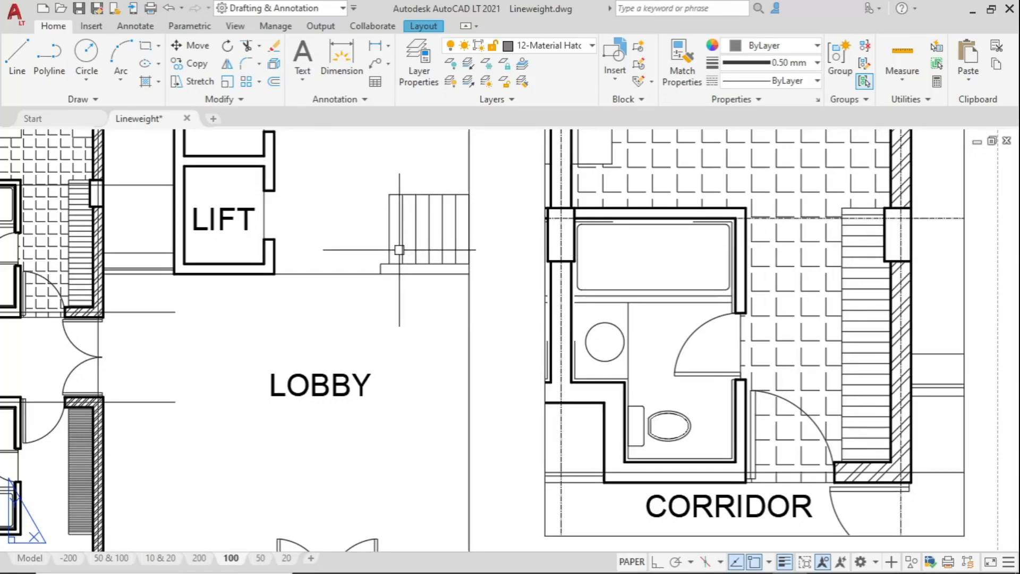
middle_click_drag(399, 251, 751, 280)
scroll(431, 209, "up", 3)
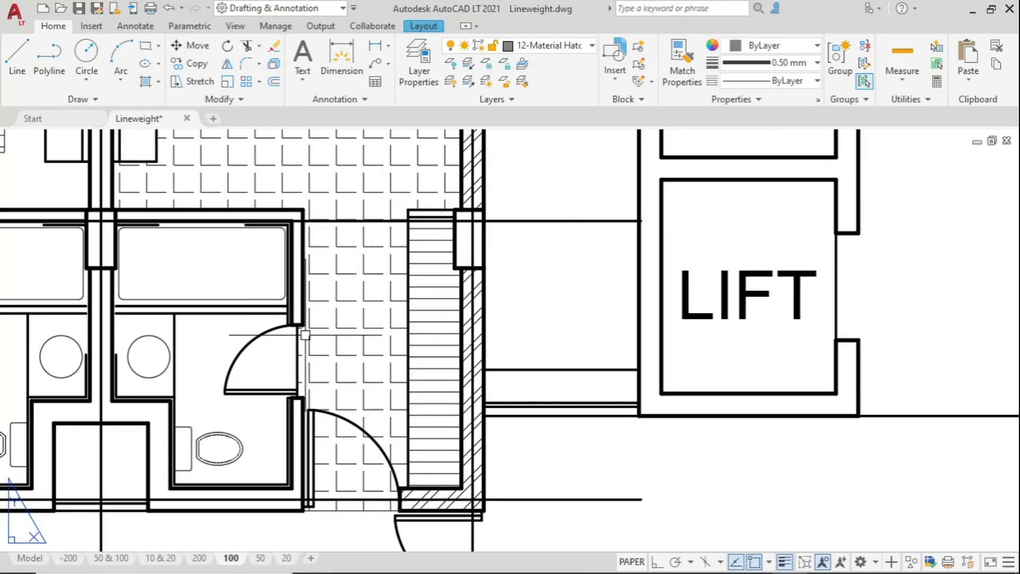
- Look over the layout named 50 again, and return to model space to review the layer lineweight table
key("ctrl+Page_Down")
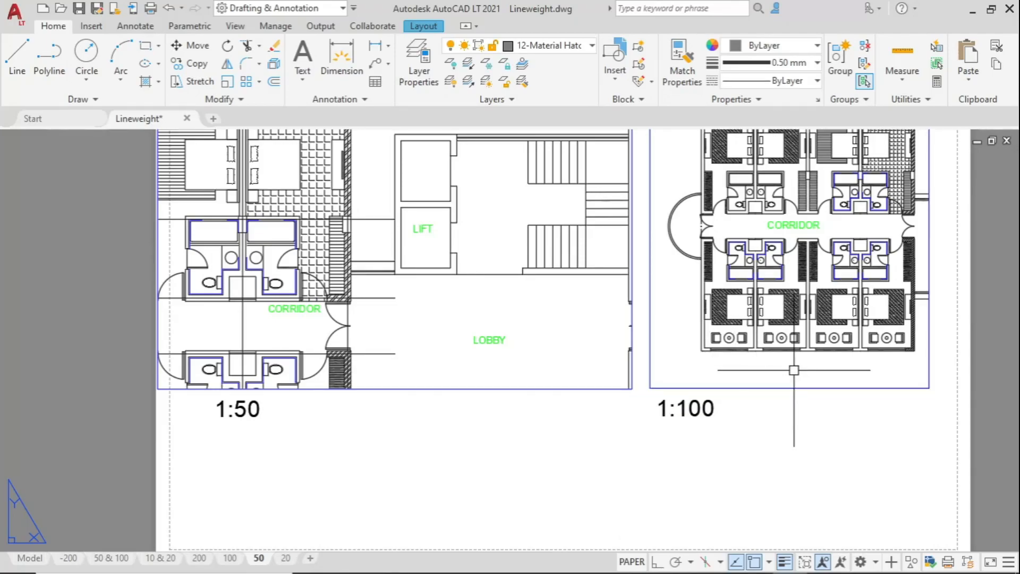
scroll(794, 370, "down", 3)
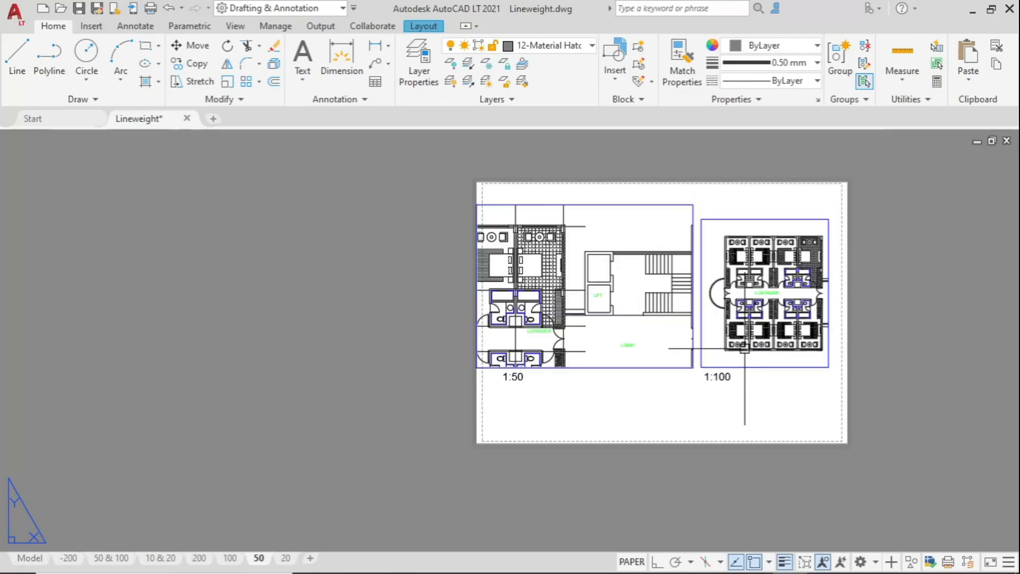
left_click(30, 558)
scroll(658, 241, "up", 5)
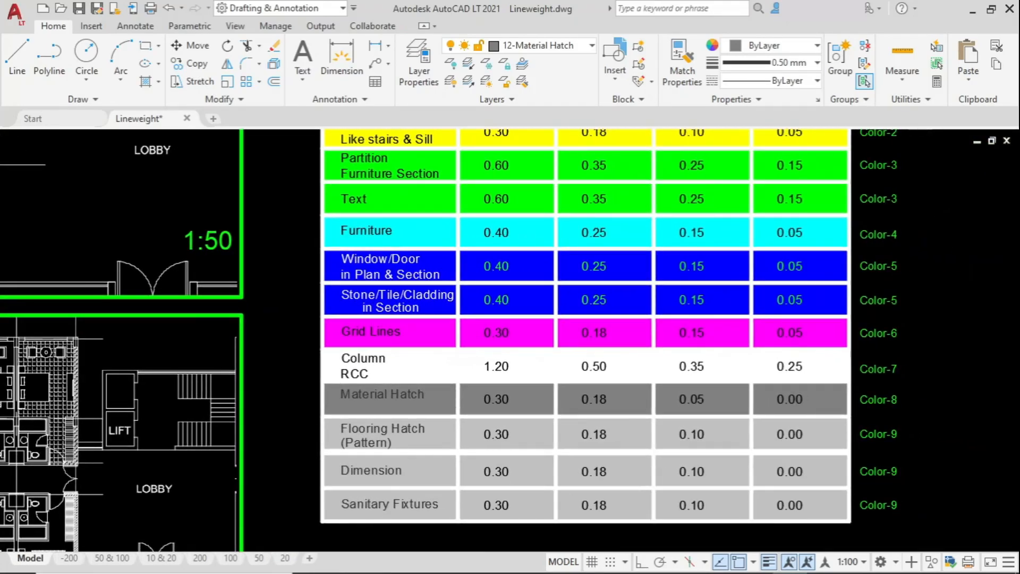
mouse_move(550, 341)
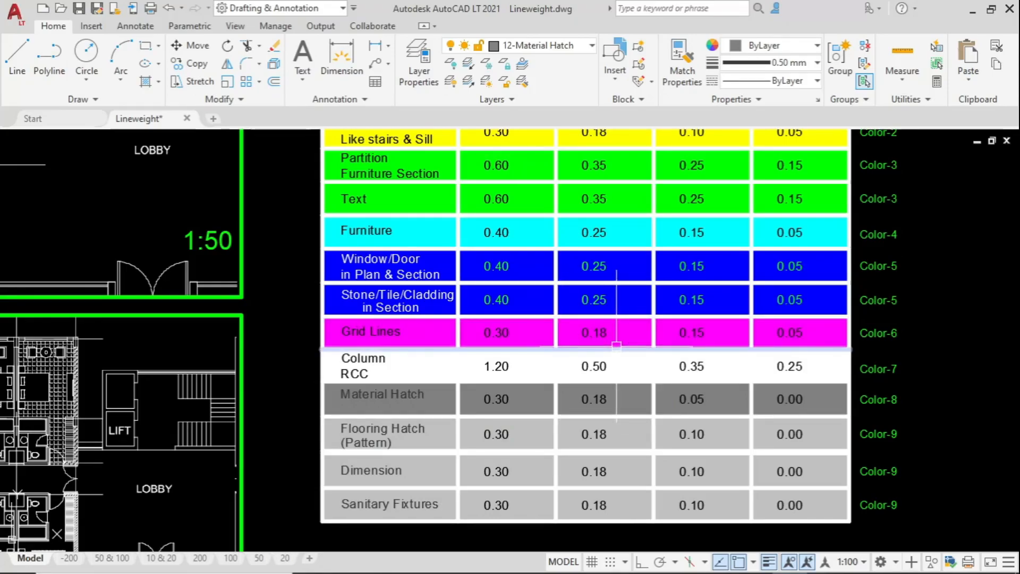
- Turn off lineweight display in model space and bring the lineweight table and coloured floor plan into view together
scroll(617, 353, "down", 3)
middle_click_drag(619, 353, 556, 360)
left_click(769, 561)
mouse_move(738, 268)
middle_mouse_down()
mouse_move(675, 291)
mouse_move(531, 288)
middle_mouse_up()
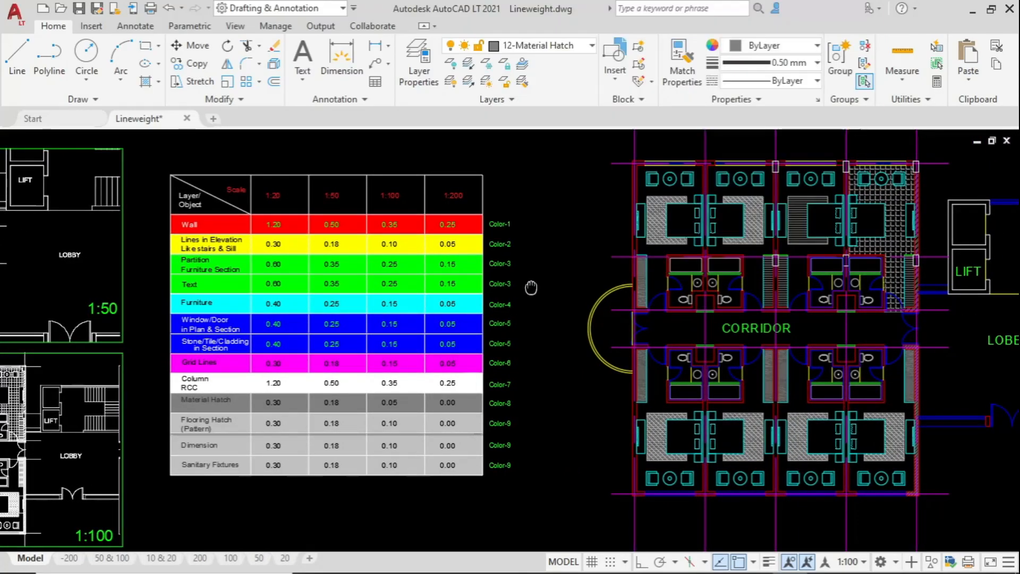
- Open the plot settings for model space and assign the Simply Cad 20.ctb plot style table to all layouts
key("ctrl+p")
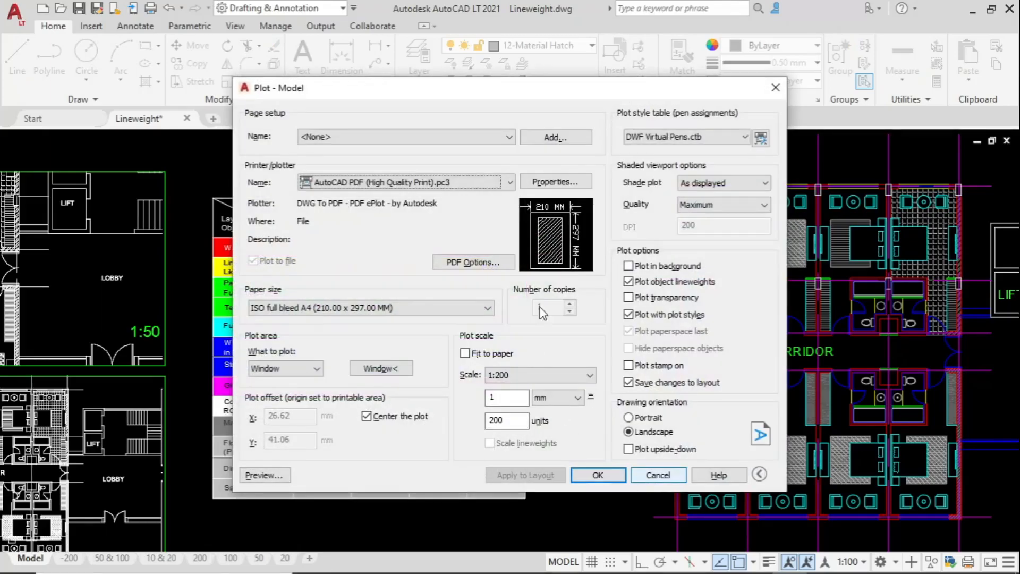
left_click(653, 139)
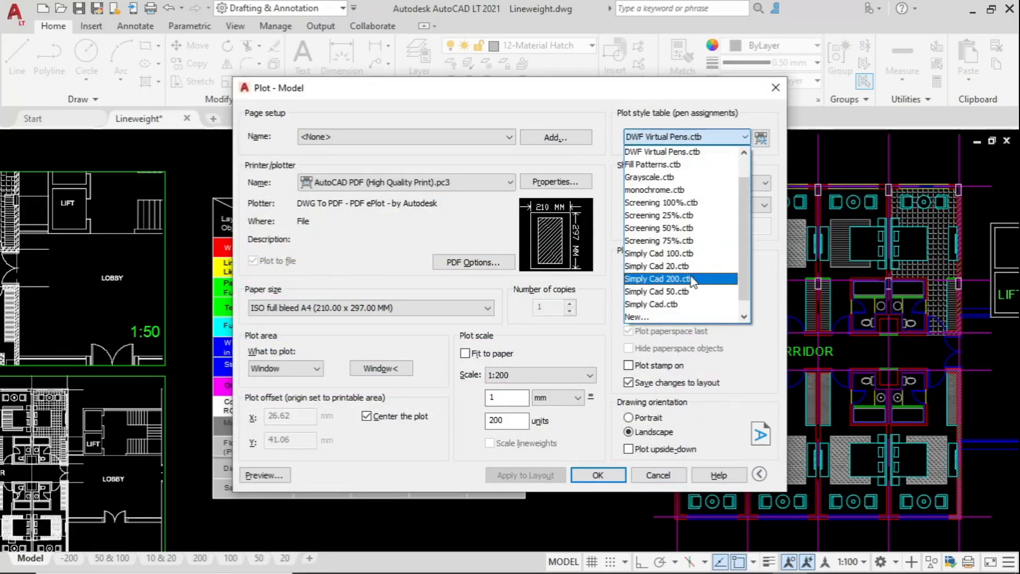
left_click(679, 267)
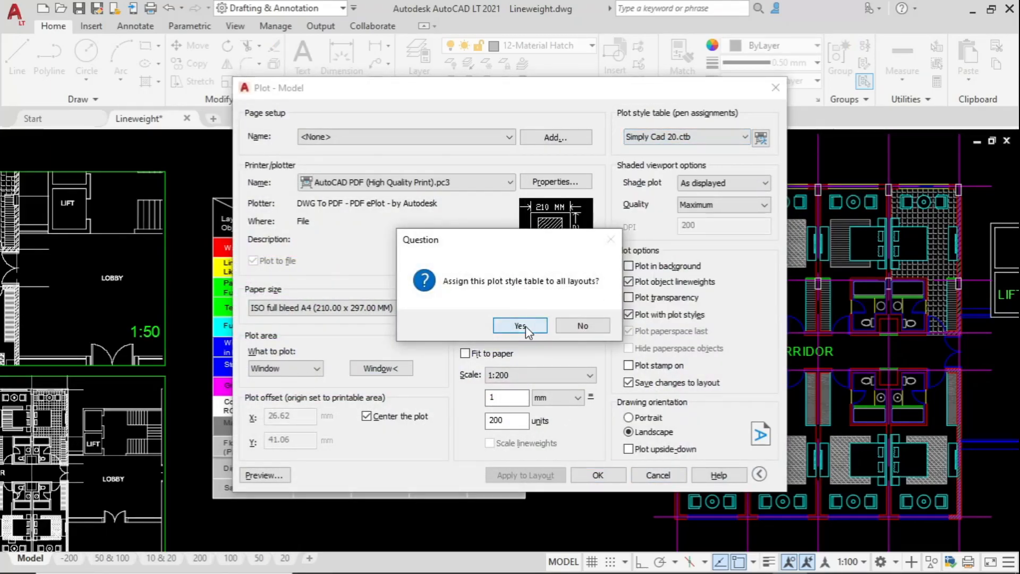
left_click(523, 327)
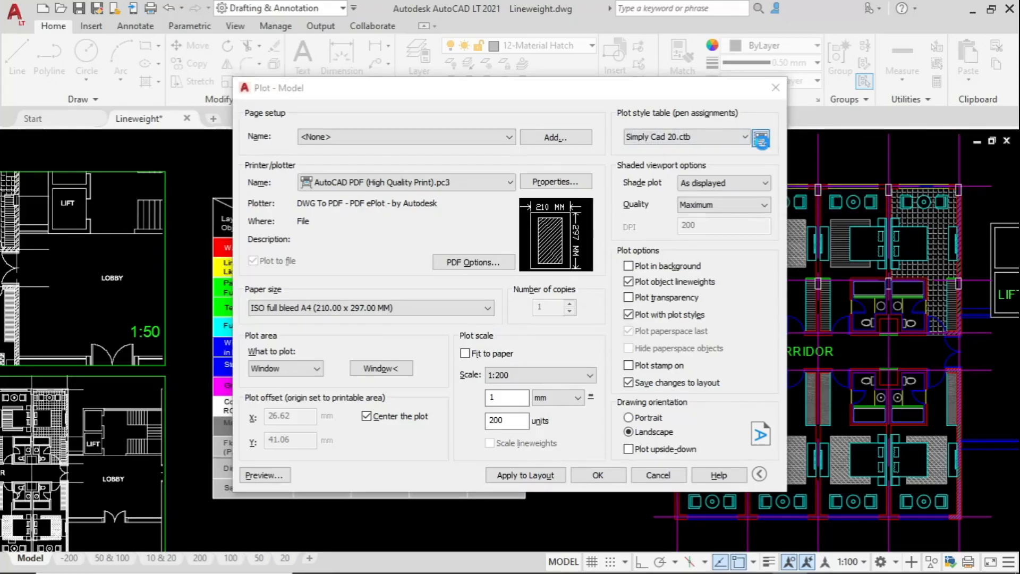
- Check the lineweights assigned to Color 2 and Color 3 in the Simply Cad 20.ctb plot style table
left_click(761, 139)
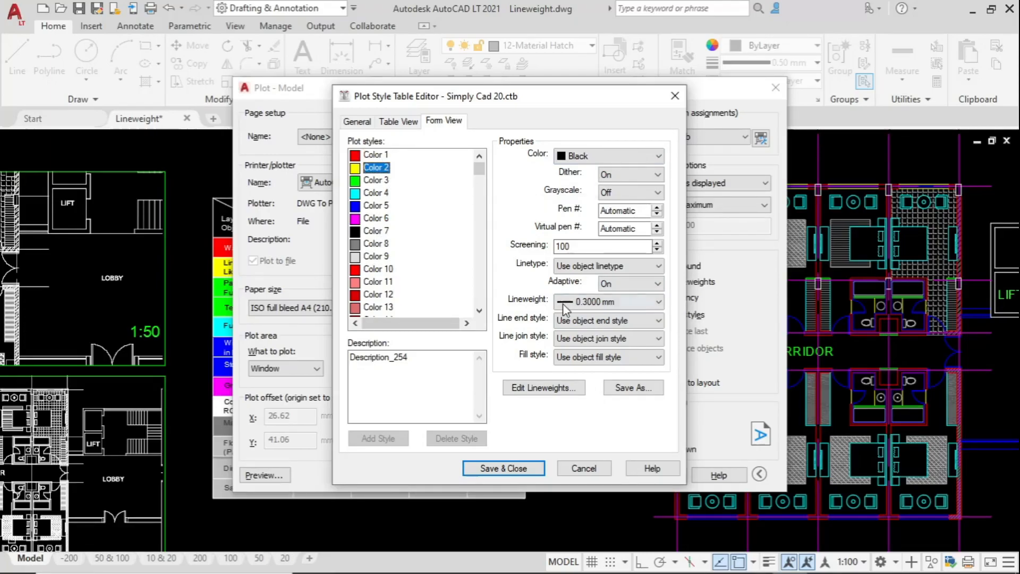
left_click(394, 182)
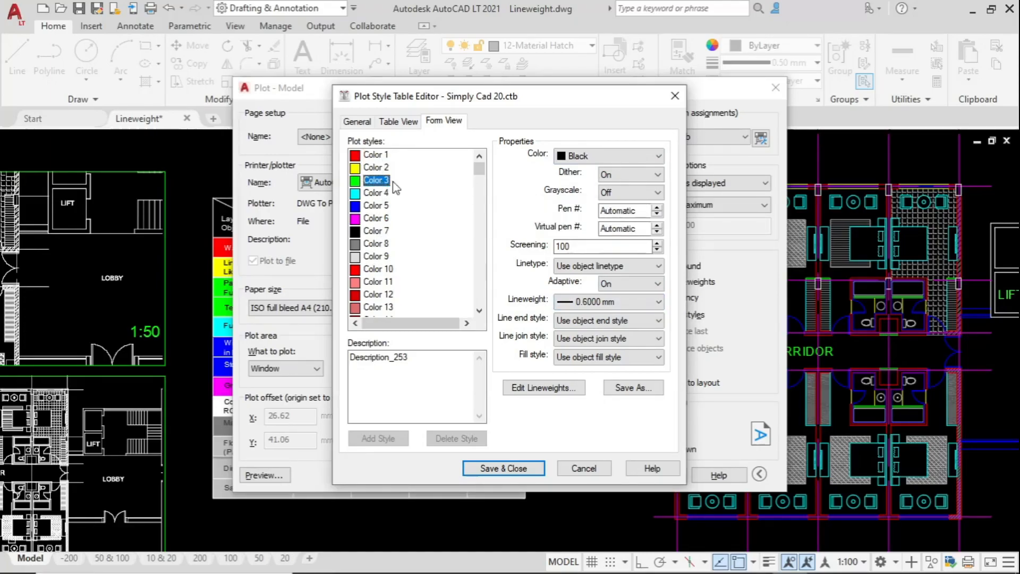
left_click(638, 302)
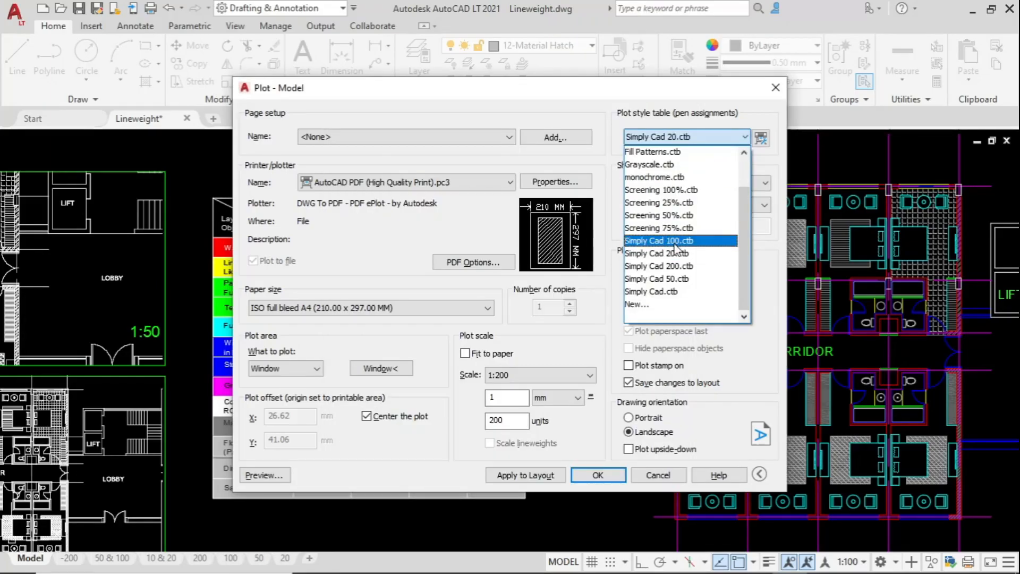
- Assign the Simply Cad 100.ctb plot style table to all layouts and open it in the Plot Style Table Editor
left_click(676, 242)
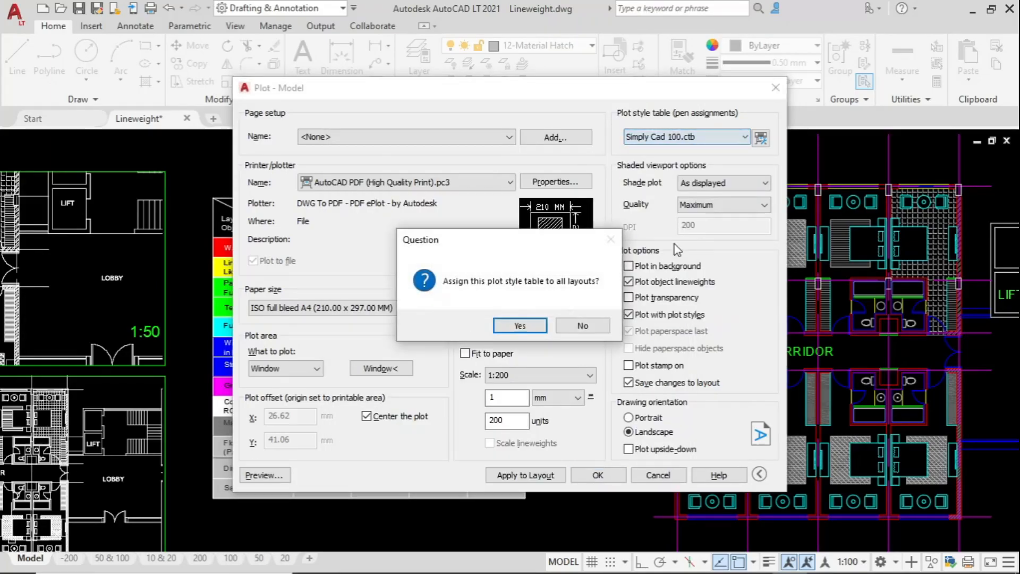
left_click(533, 329)
left_click(761, 138)
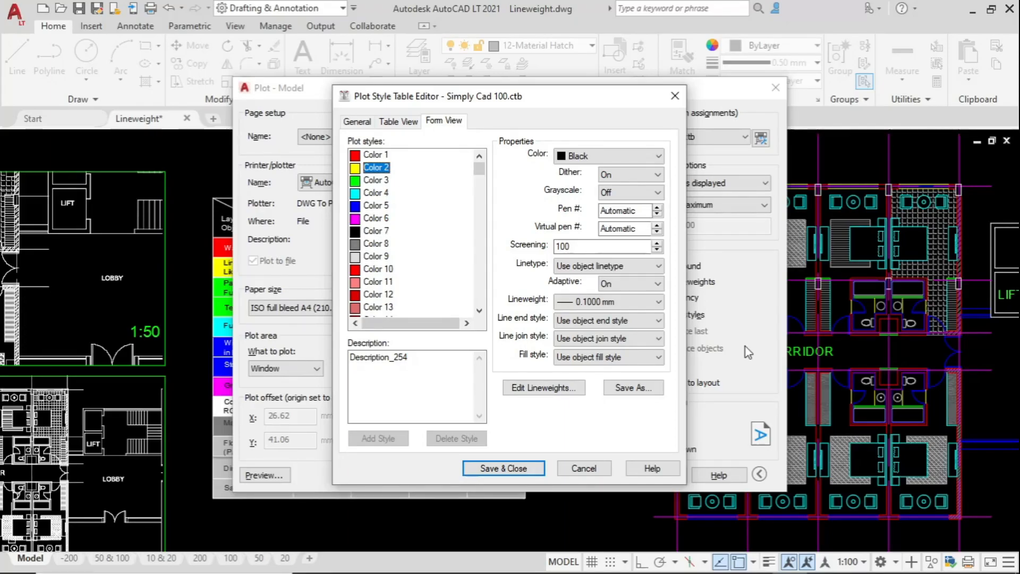
- Check the lineweights of the colours from Color 3 to Color 9 in Simply Cad 100.ctb, and close the editor without saving
key("Down")
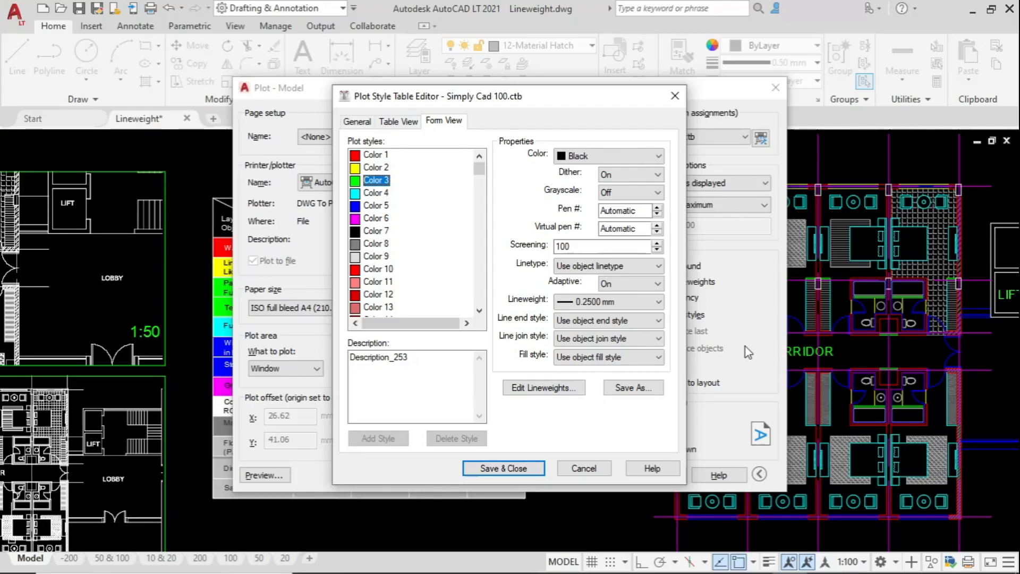
key("Down")
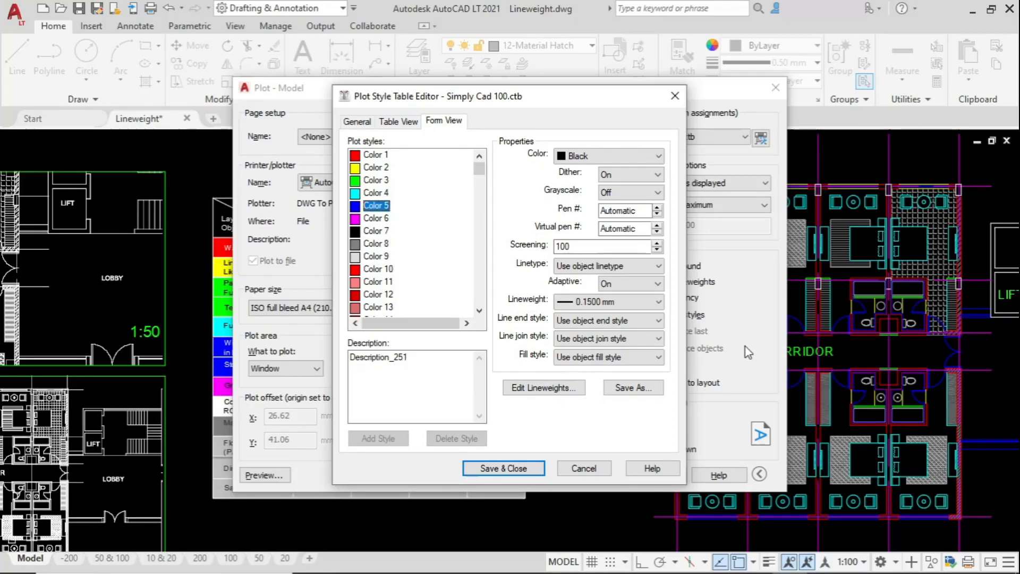
left_click(386, 258)
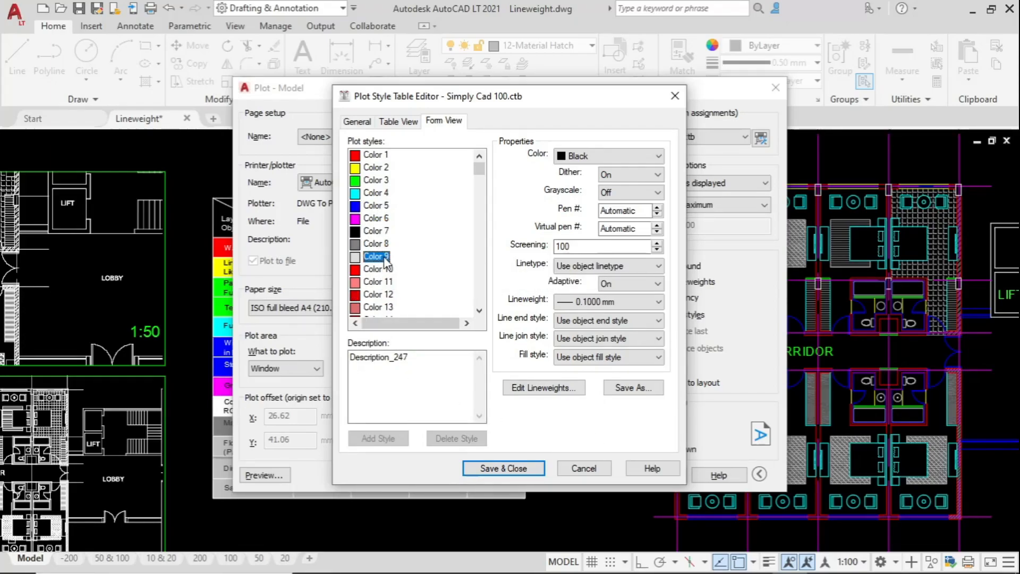
left_click(386, 257)
left_click(583, 468)
- Select Simply Cad 200.ctb as the plot style table for the model plot
left_click(745, 137)
left_click(685, 264)
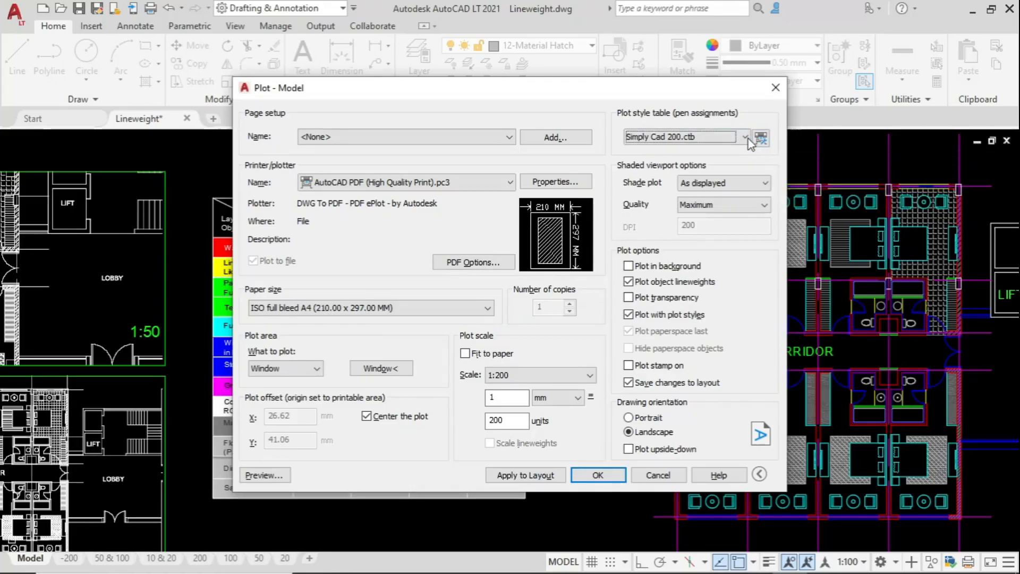
left_click(745, 137)
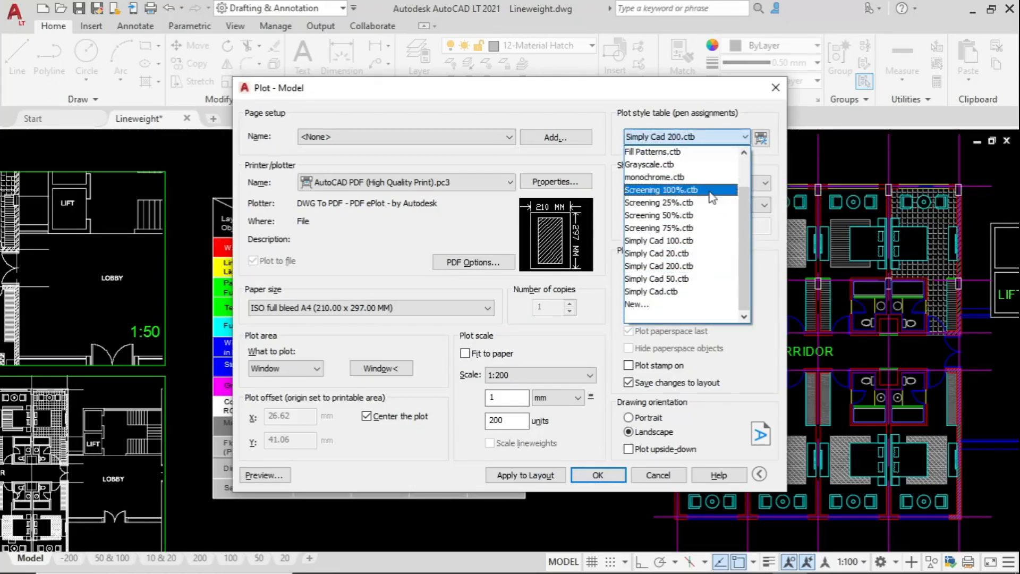
left_click(672, 265)
- Check the lineweights of Color 1, Color 8 and Color 9 in the Simply Cad 200.ctb plot style table
left_click(458, 323)
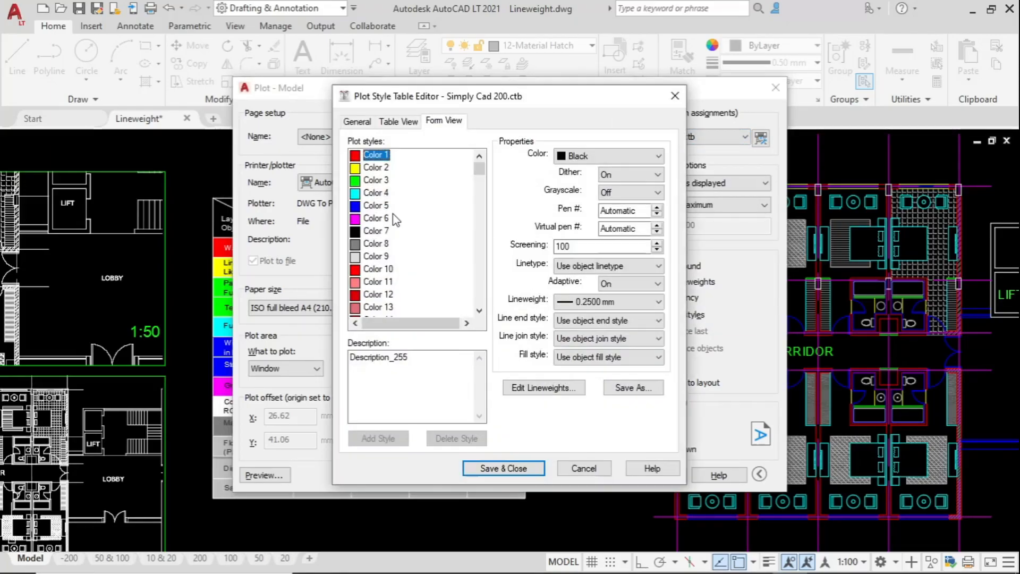
left_click(376, 244)
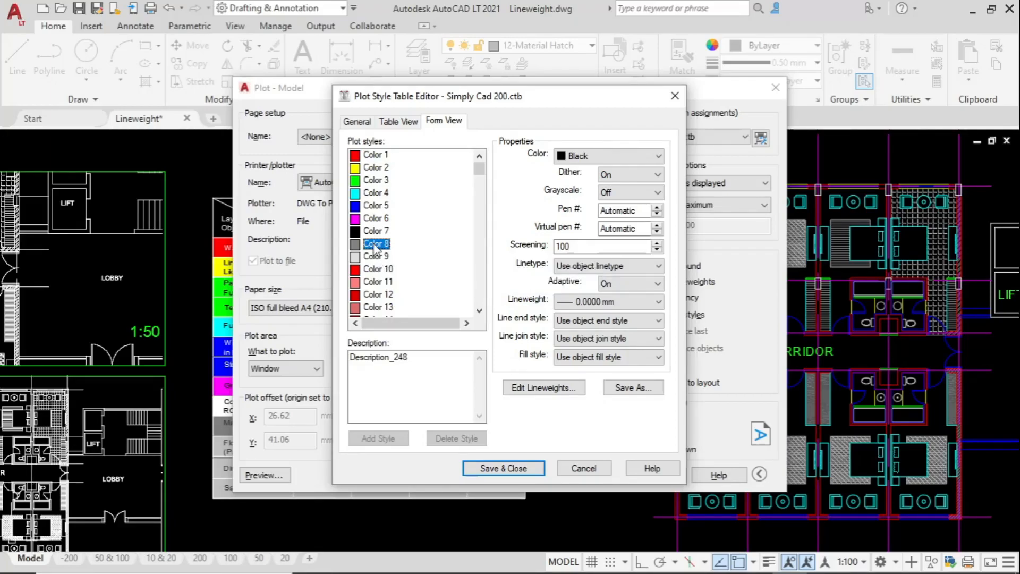
left_click(381, 257)
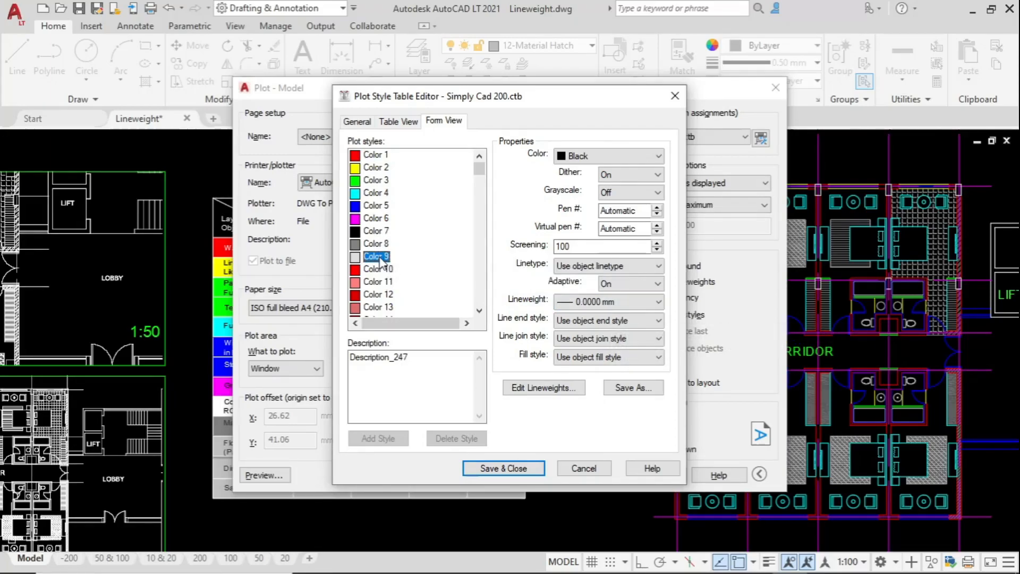